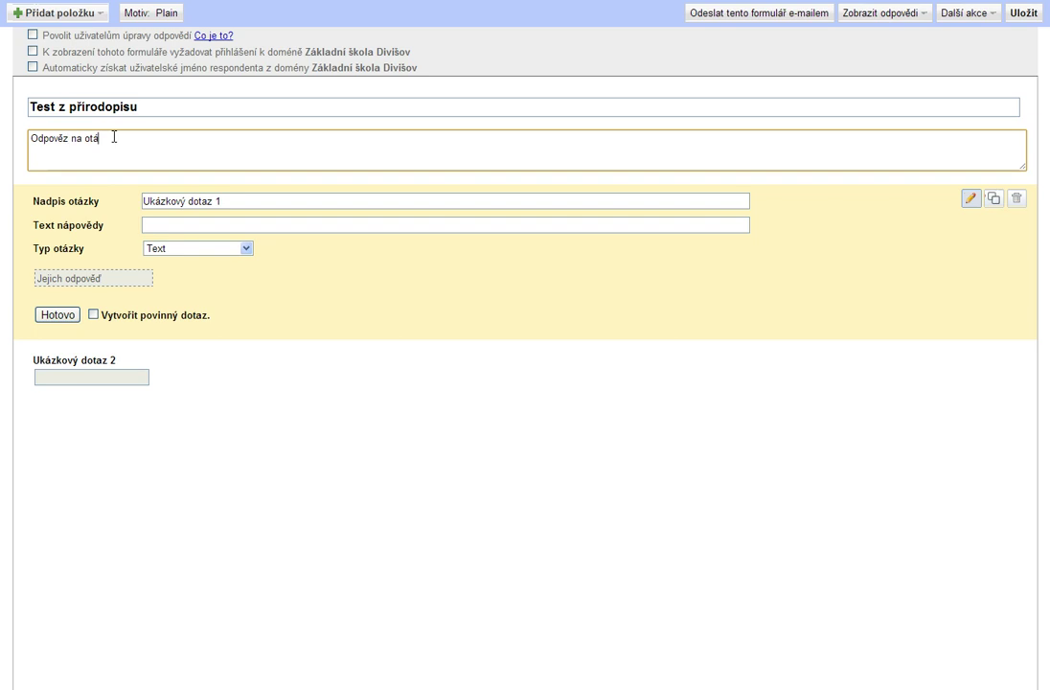
Complete the form description so it reads "Odpověz na otázky a odešli k vyhodnocení."
type("zky a odešli k vyhodnocen")
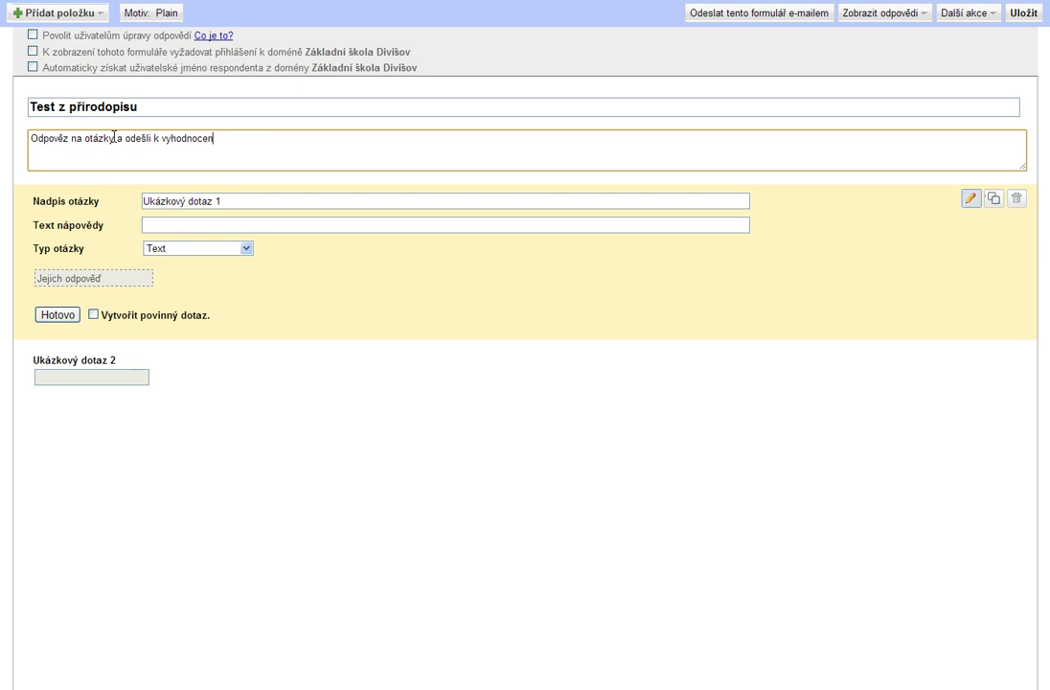
type("í.")
key("Tab")
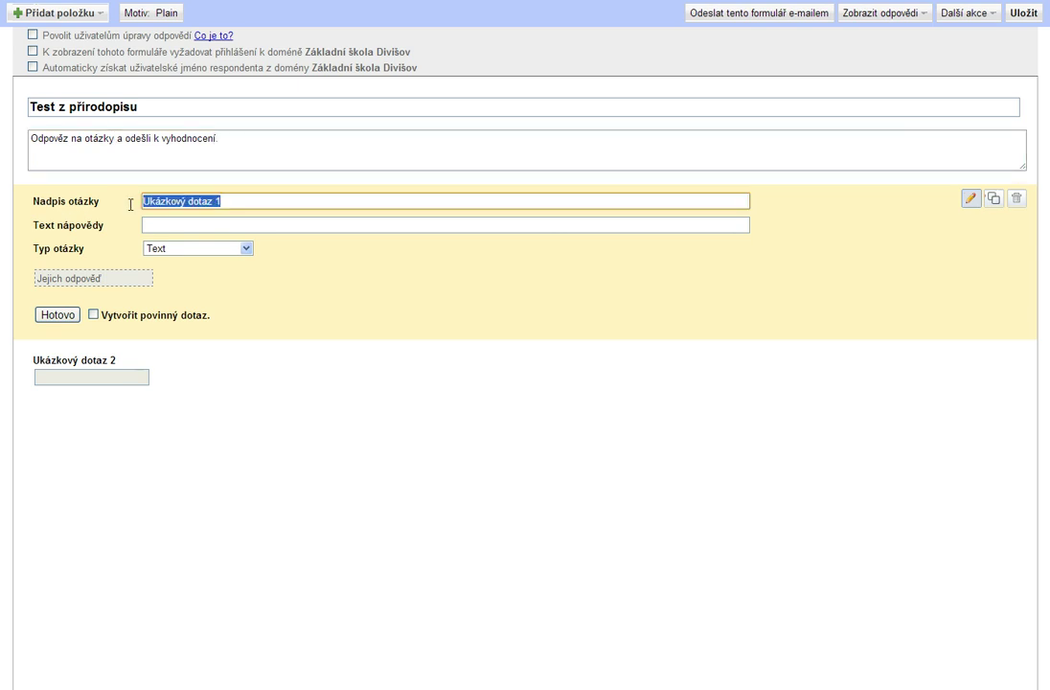
Title the first question "Mezi nejjednodušší formy života řadíme", with help text "vyber jednu možnost" and question type Více možností
type("Me")
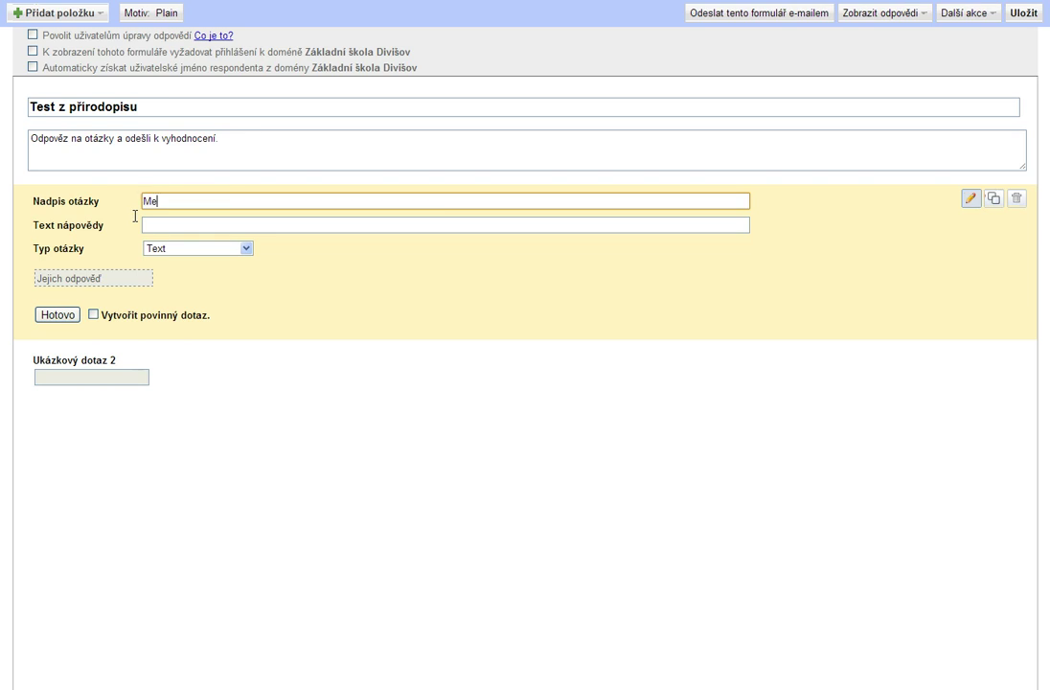
type("zi nejjednodušší formy života")
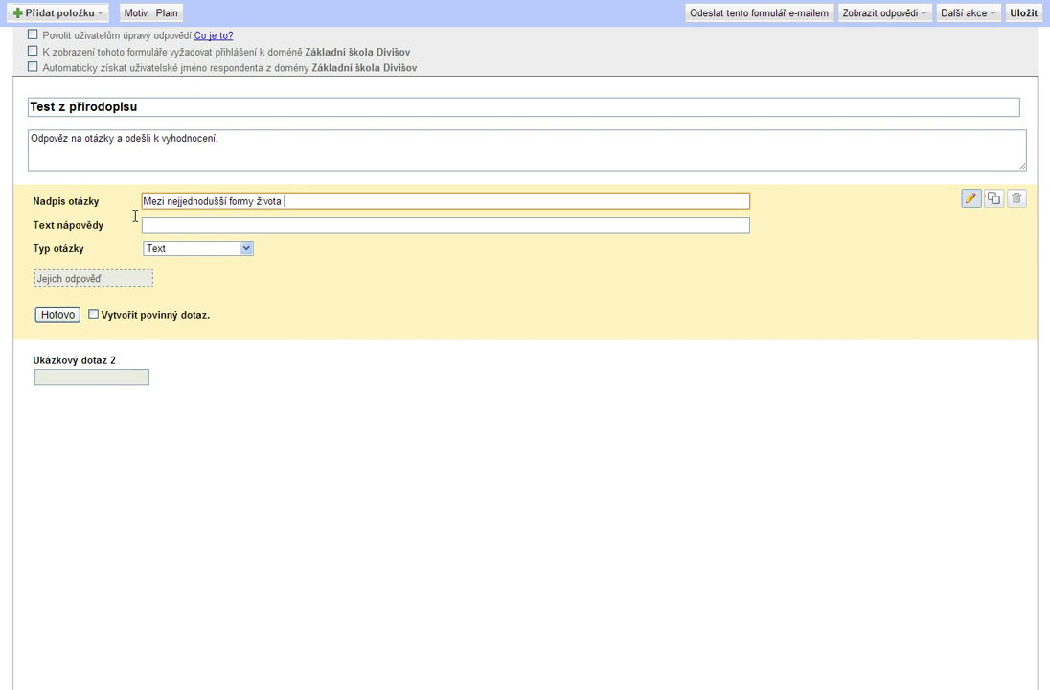
type(" řadíme")
left_click(180, 226)
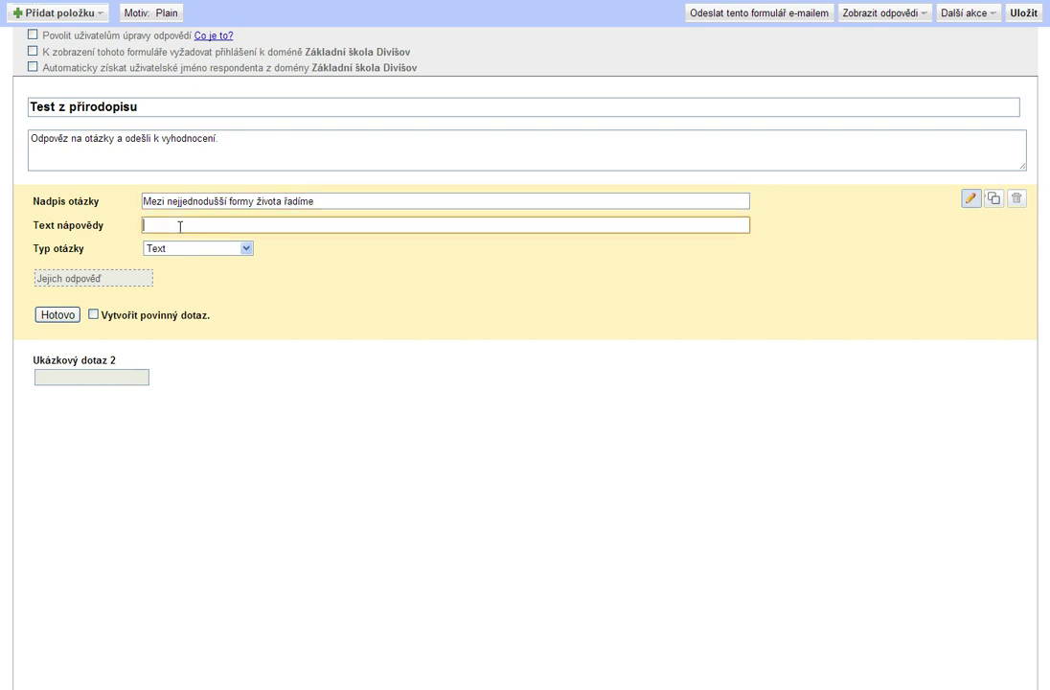
type("vyber ječnu možnos")
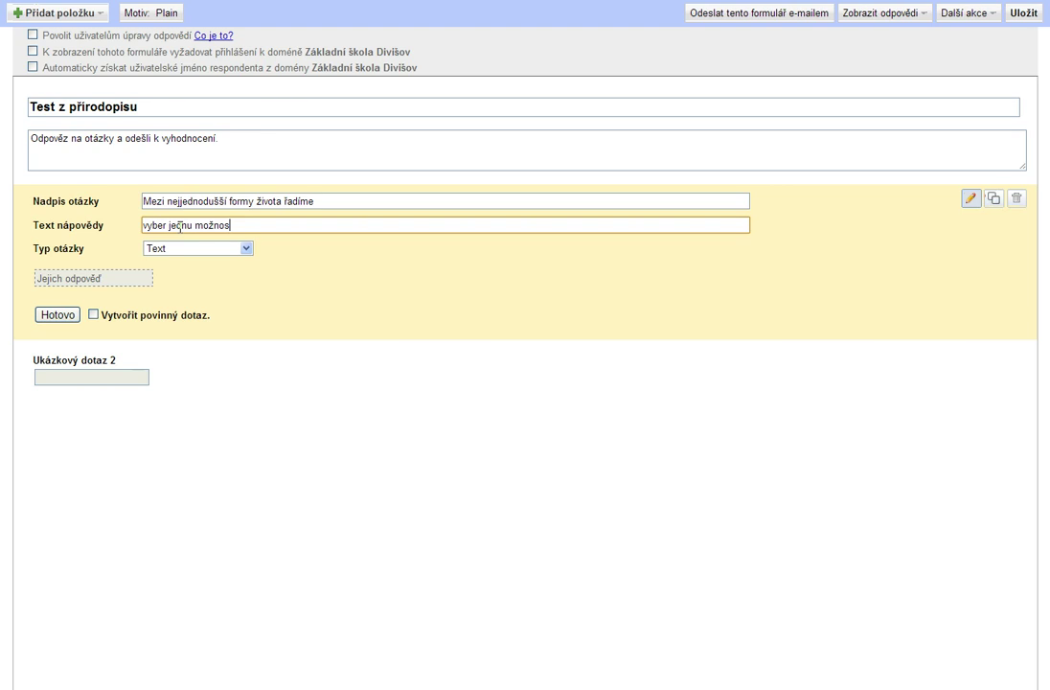
type("t")
left_click(192, 248)
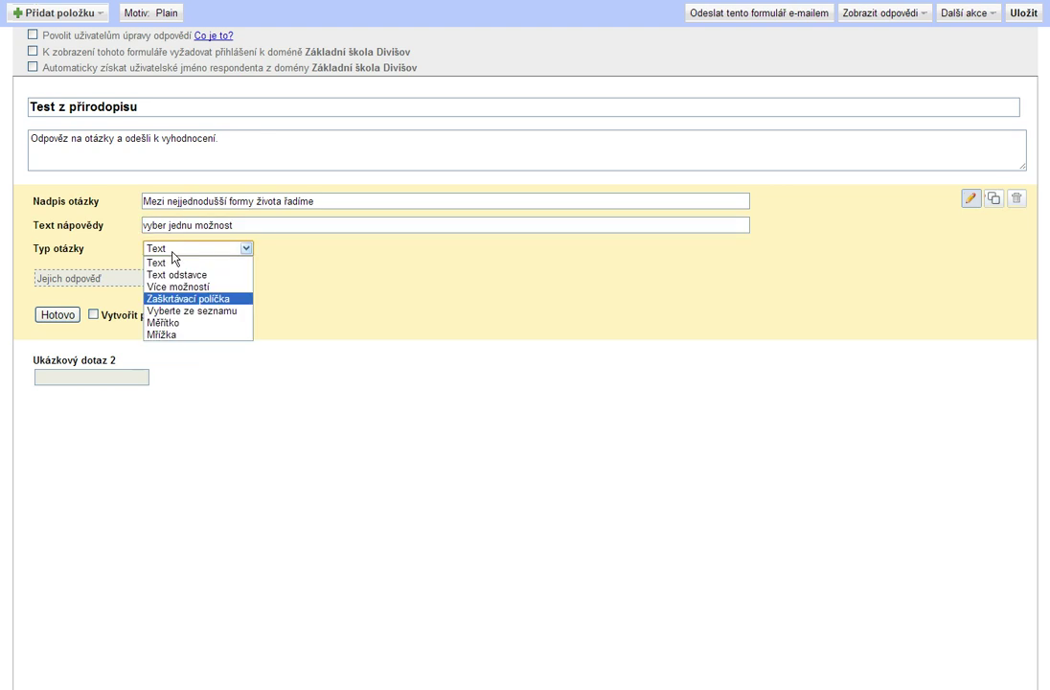
left_click(190, 285)
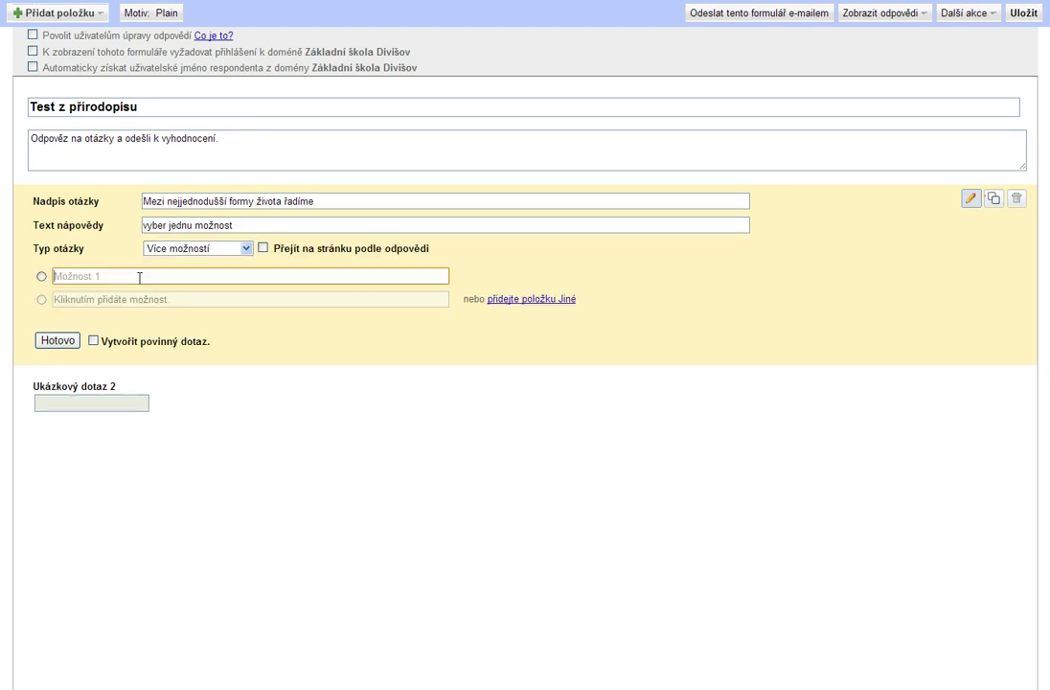
Give the first question the options motýli, žížaly, viry and zrněnky, and finish it as a required question
type("moty")
key("BackSpace")
type("ýli")
left_click(106, 300)
type("ž")
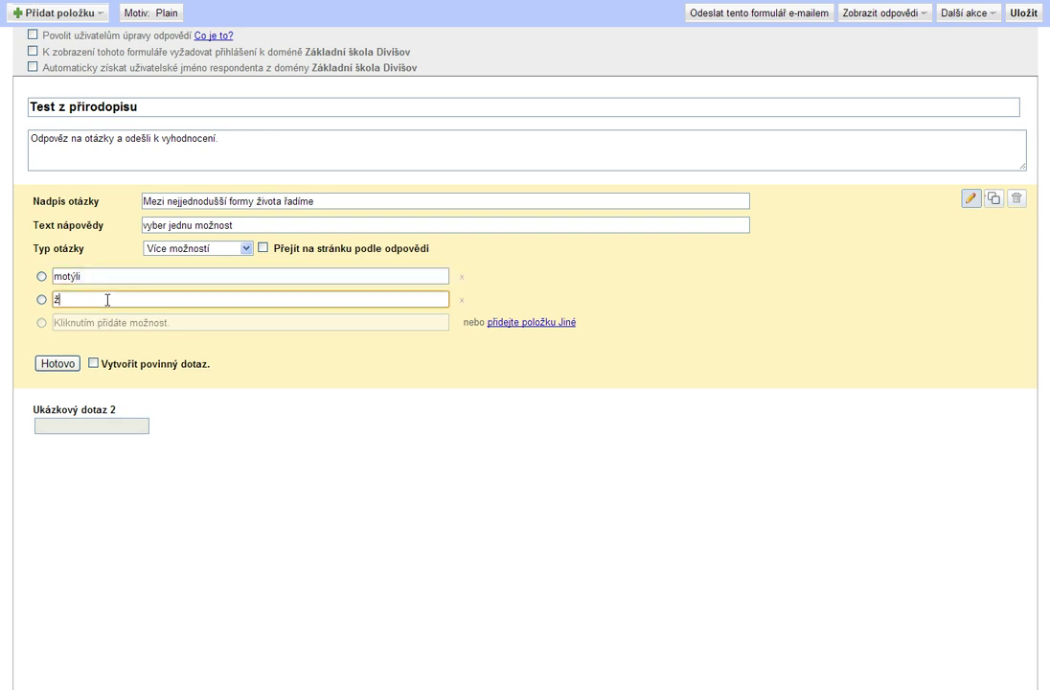
type("i")
type("žaly")
left_click(102, 324)
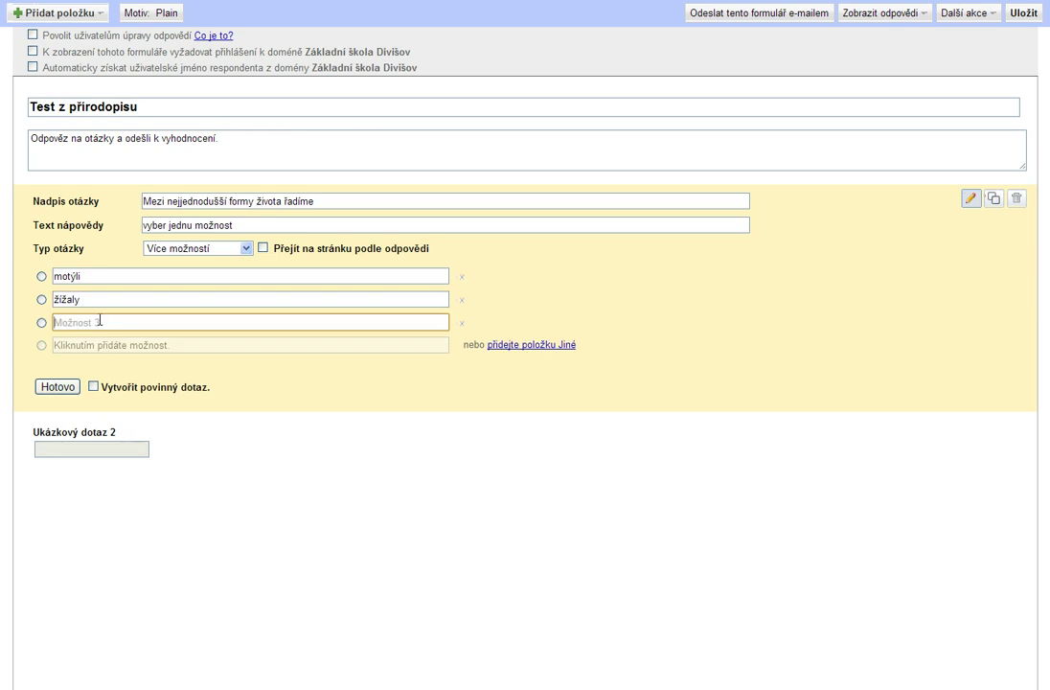
type("viry")
left_click(93, 346)
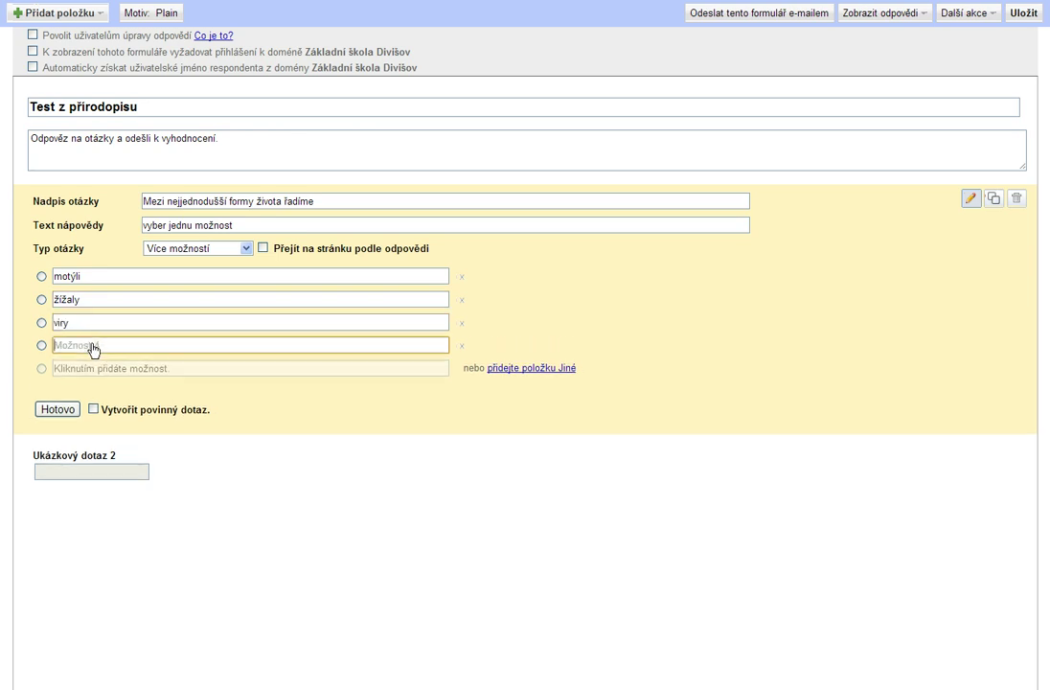
type("zrněnky")
left_click(93, 409)
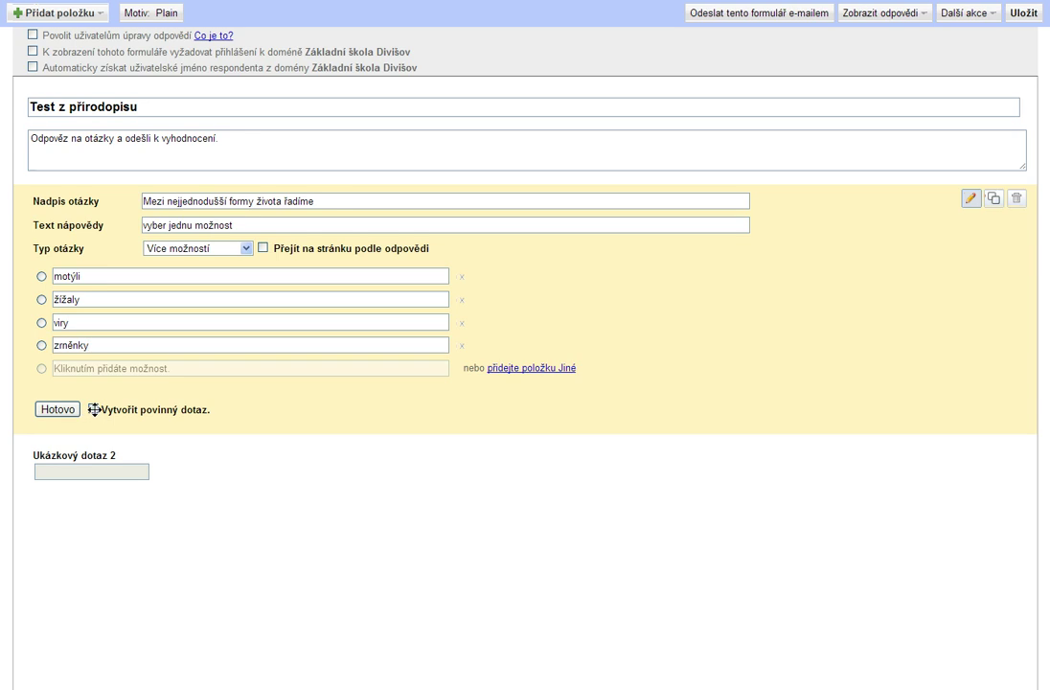
left_click(67, 409)
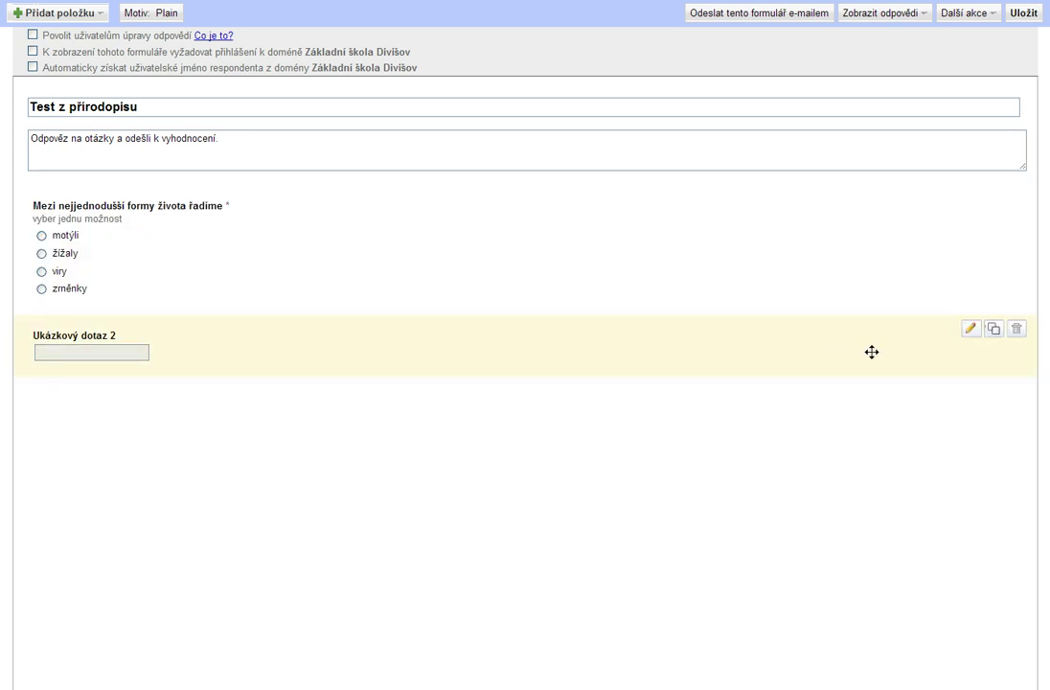
Title the second question "Mezi jednobuněčné rostliny patří", with help text "vyber jednu možnost" and question type Více možností
left_click(153, 335)
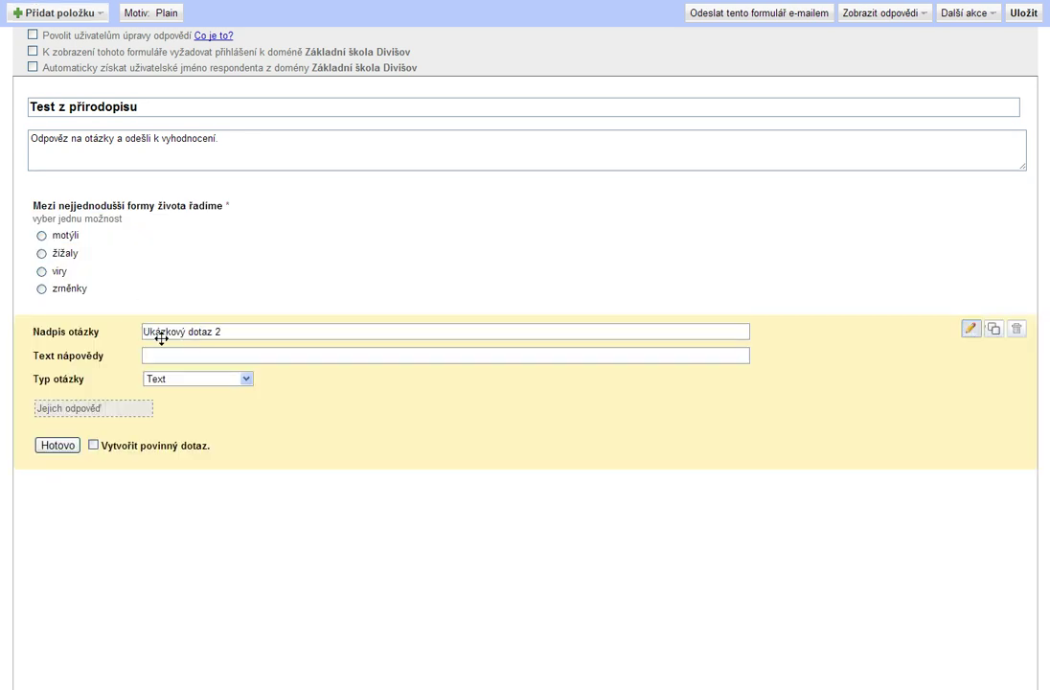
key("ctrl+a")
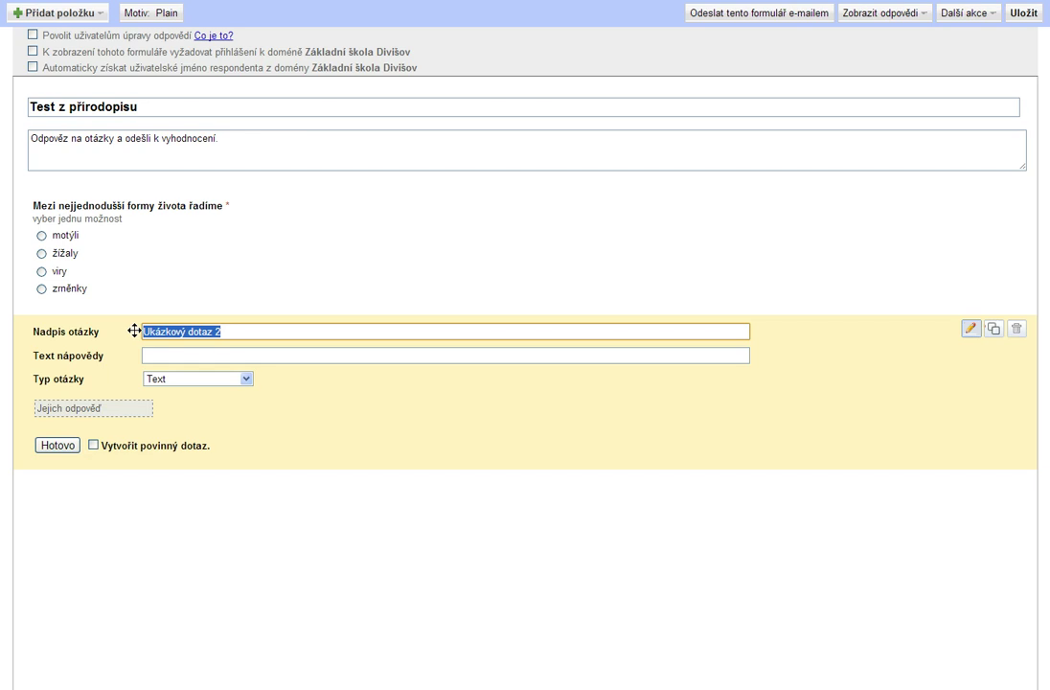
type("Mezi jedno")
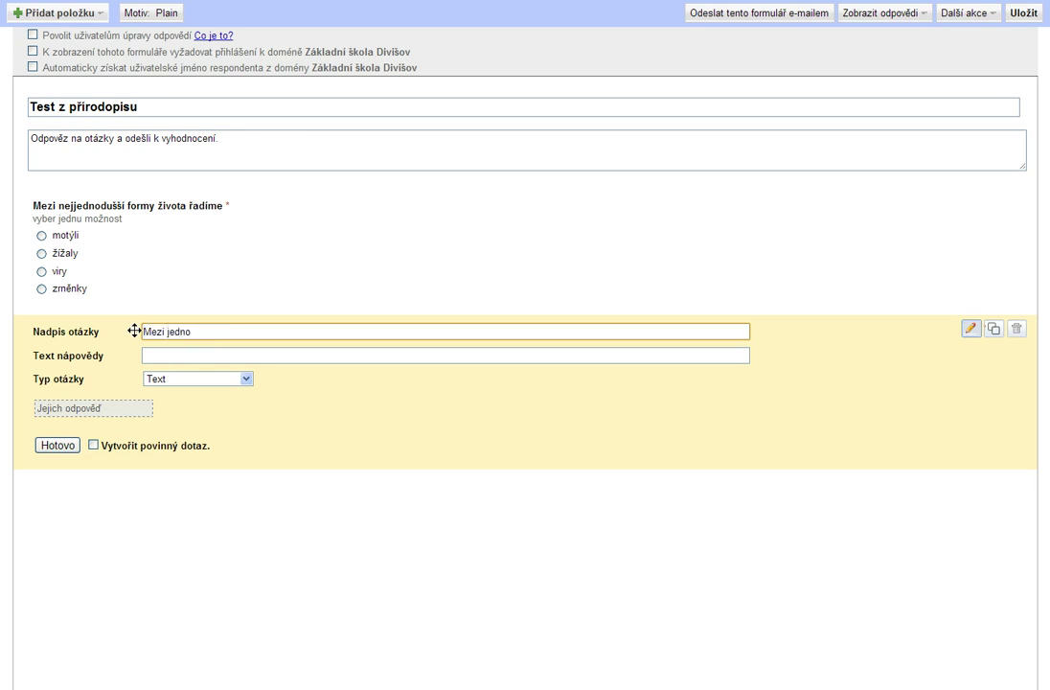
type("buněčné rostliny patří")
left_click(168, 361)
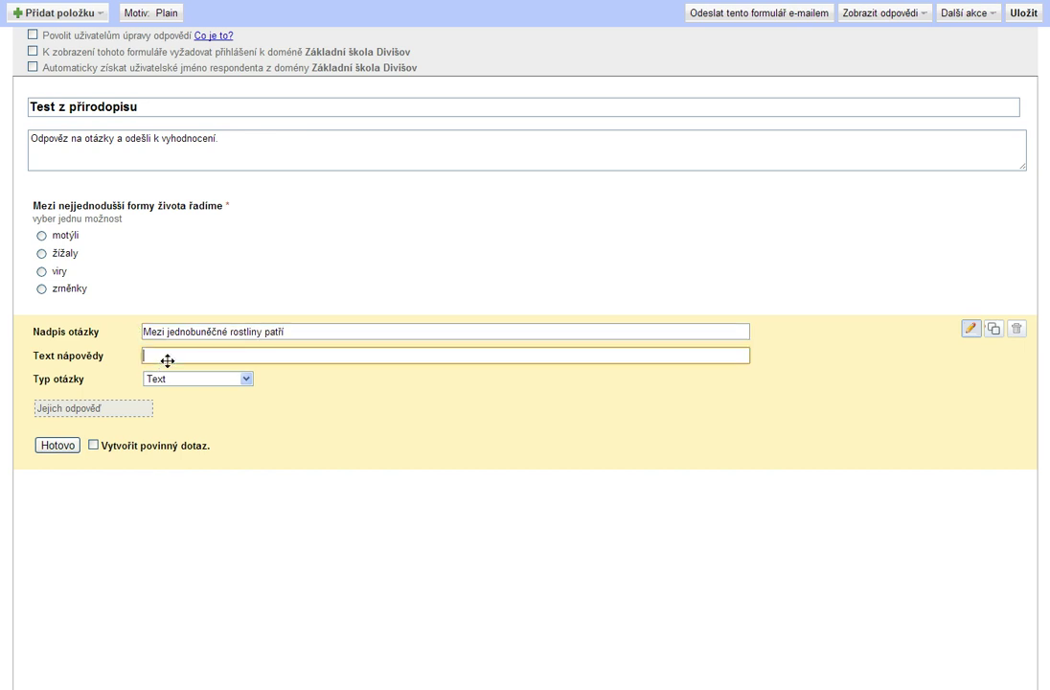
type("vyber jednu možnost")
left_click(171, 379)
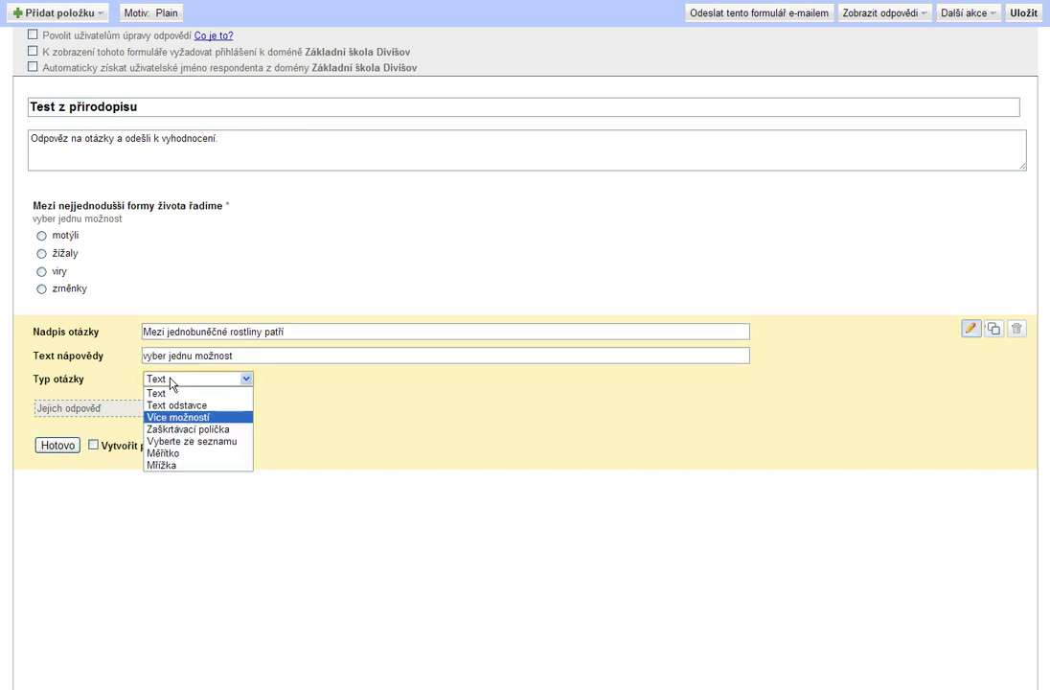
left_click(177, 417)
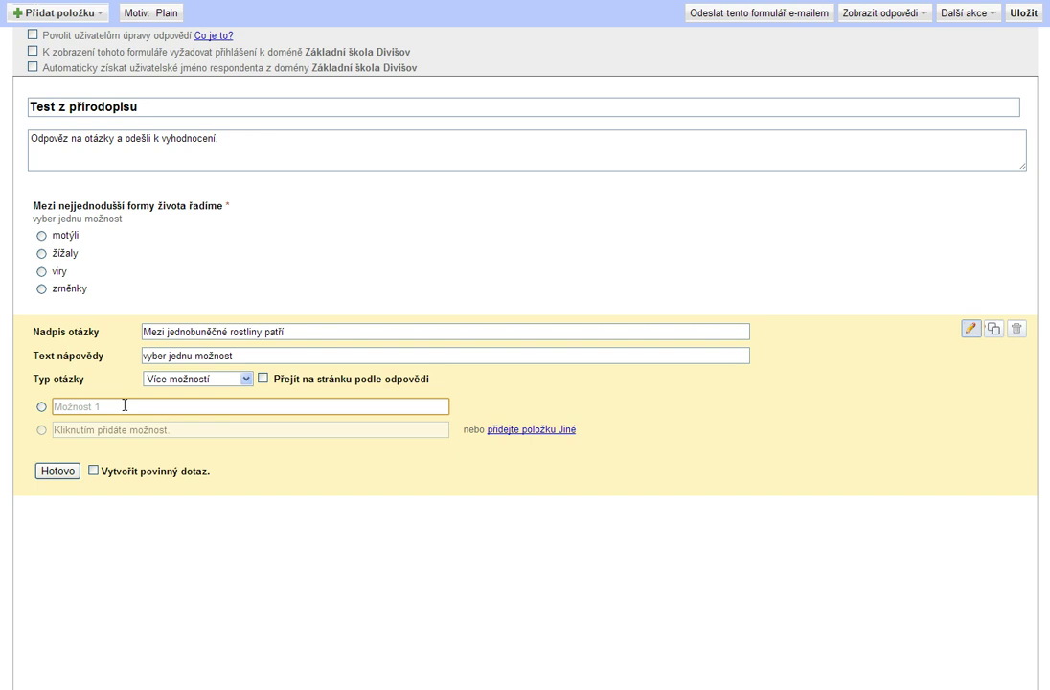
Give the second question the options okřehek, bělomech and krásnoočko, and finish it as a required question
type("okřehek")
left_click(105, 429)
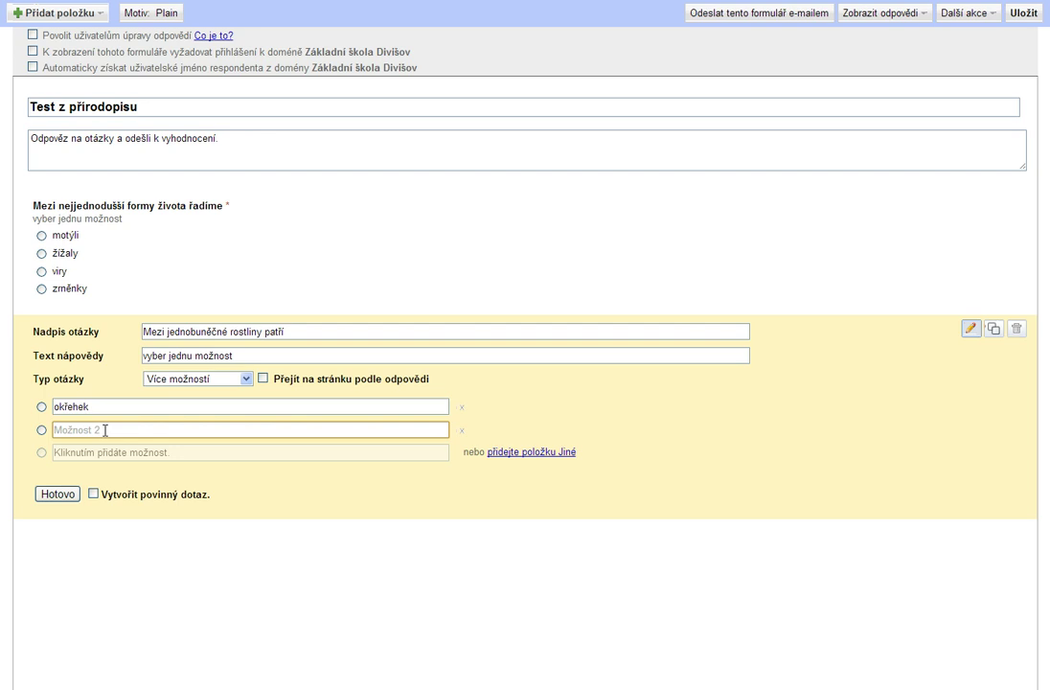
type("bělomech")
left_click(95, 455)
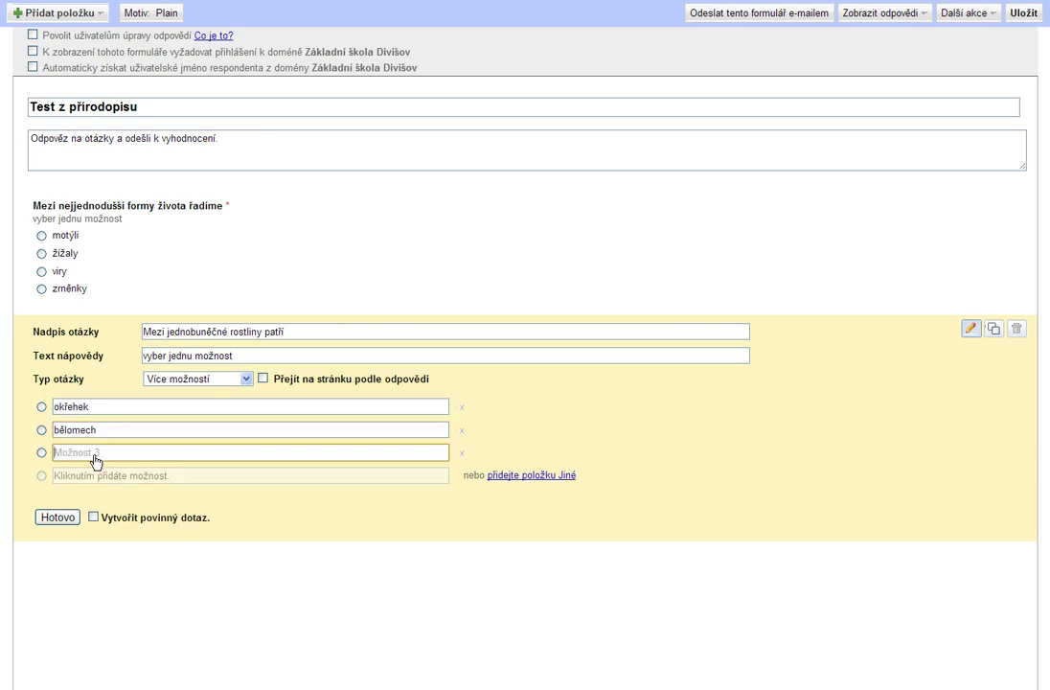
type("krásnoočko")
left_click(94, 519)
left_click(55, 519)
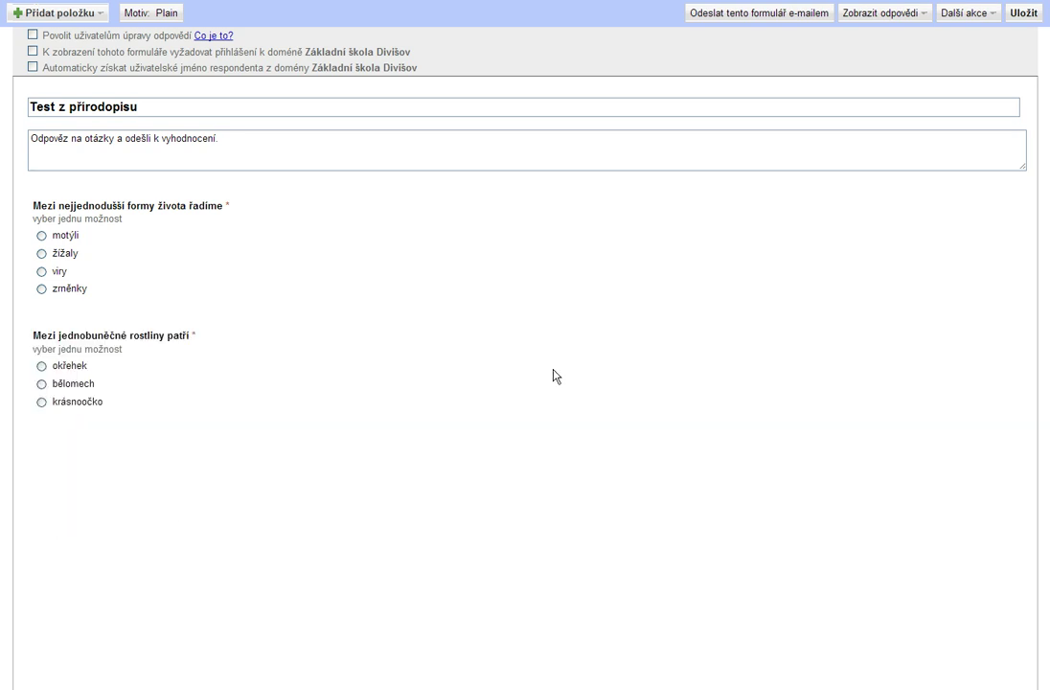
Duplicate the second question and title the copy "Ze seznamu vyber rostlinné řasy"
mouse_move(860, 366)
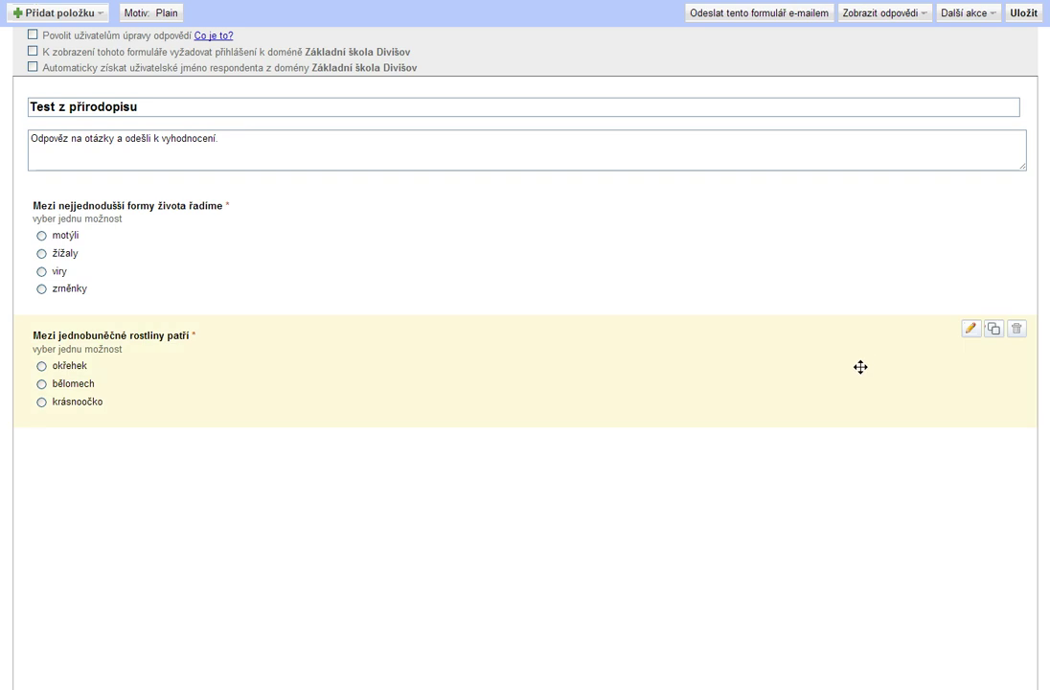
left_click(994, 330)
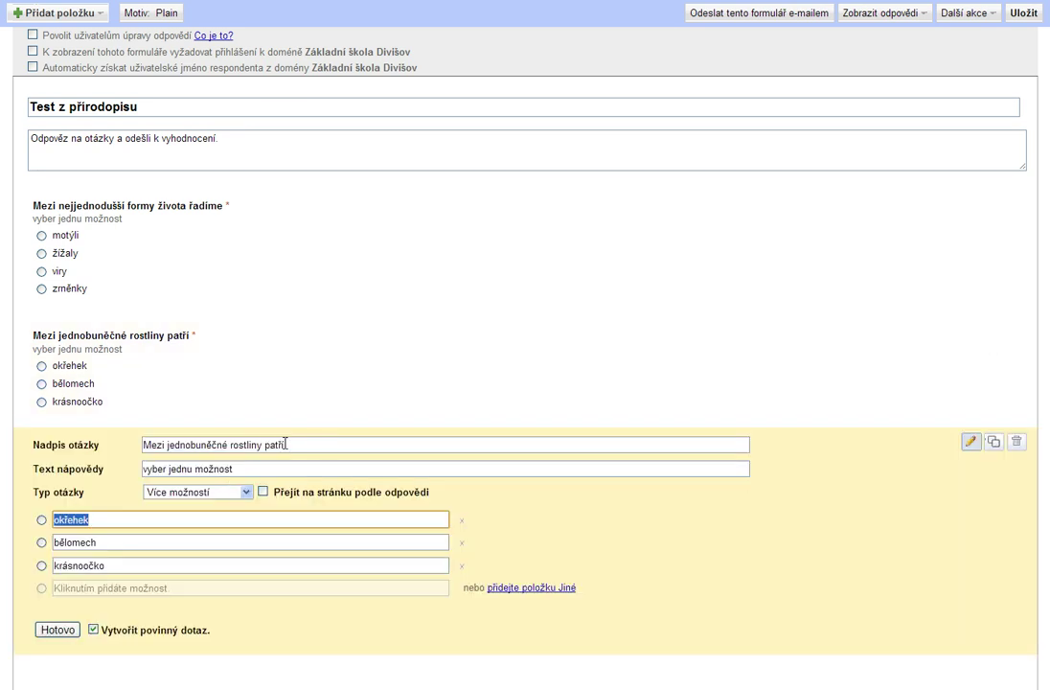
triple_click(150, 445)
left_click_drag(151, 444, 142, 443)
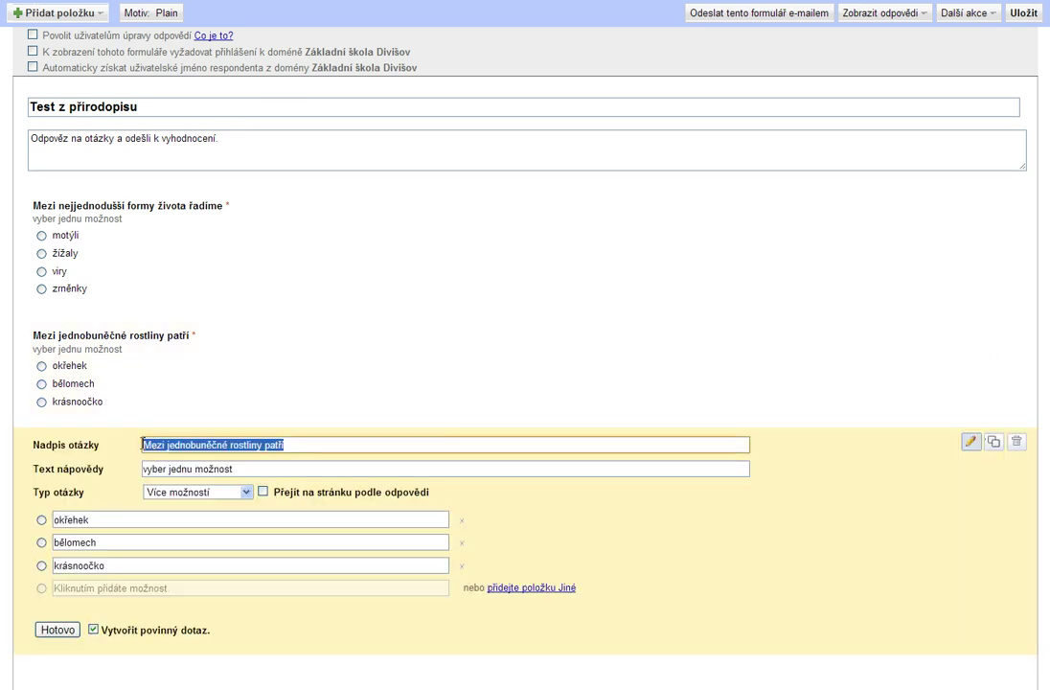
type("Že")
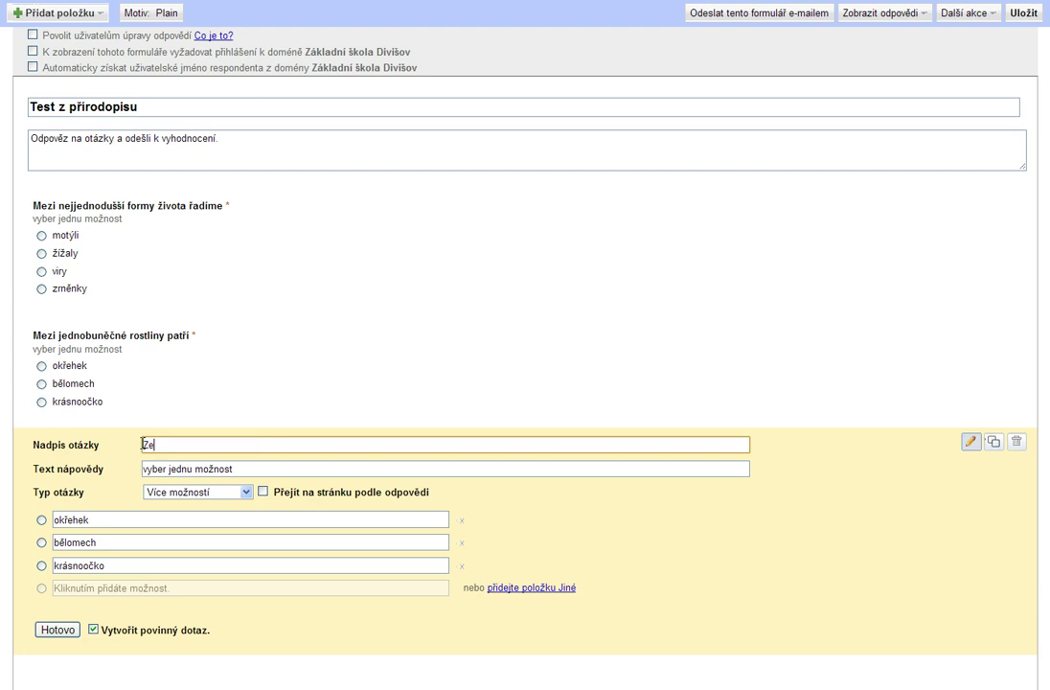
type(" seznamu vyber rostlinné řasy")
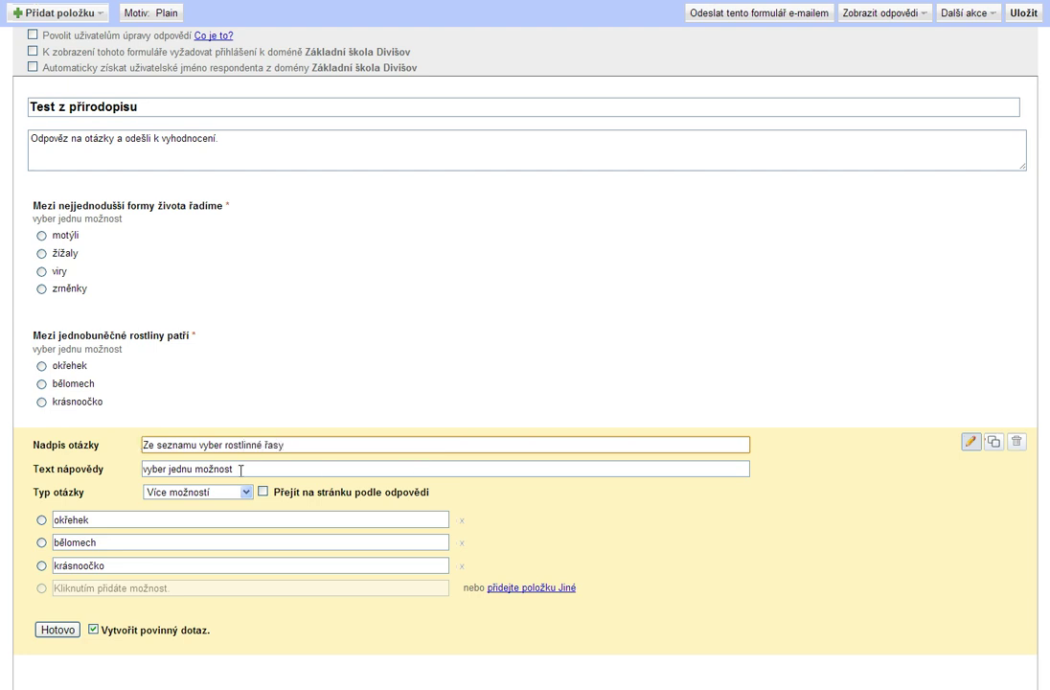
Change the third question's help text to "vyber více možností" and its type to Zaškrtávací políčka
left_click_drag(241, 469, 169, 470)
key("BackSpace")
type("více m")
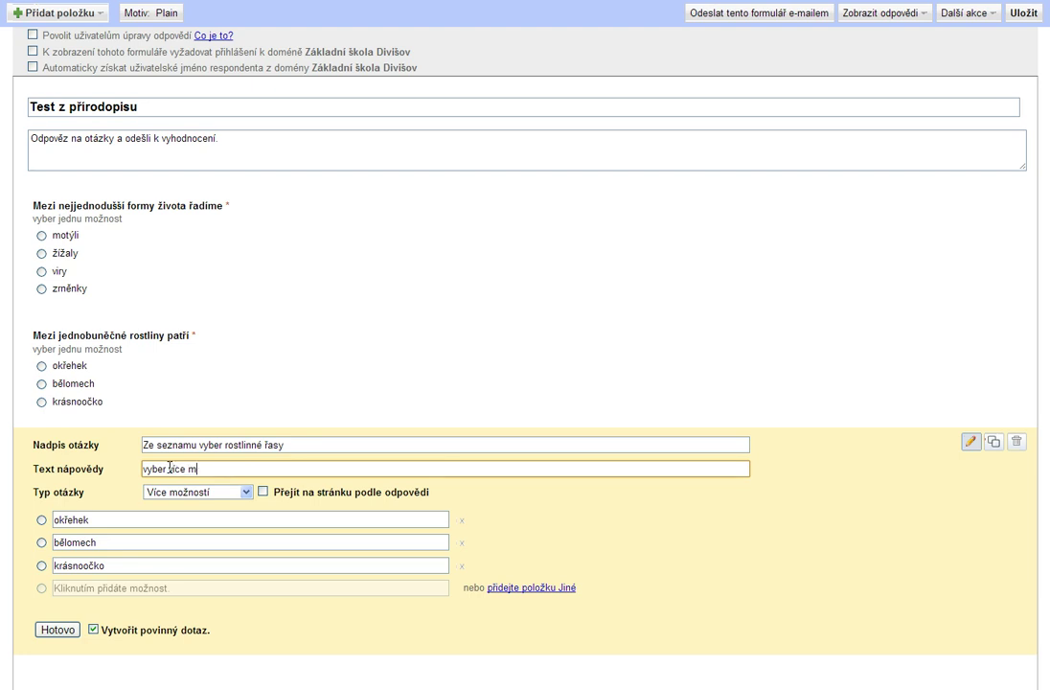
type("ožností")
left_click(244, 493)
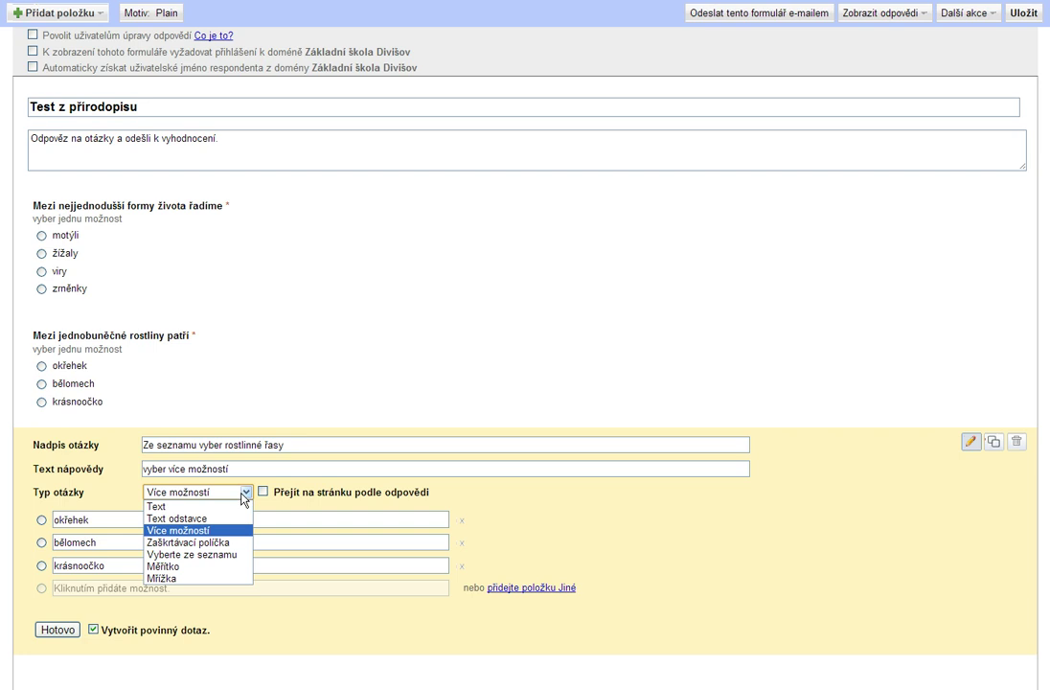
left_click(200, 544)
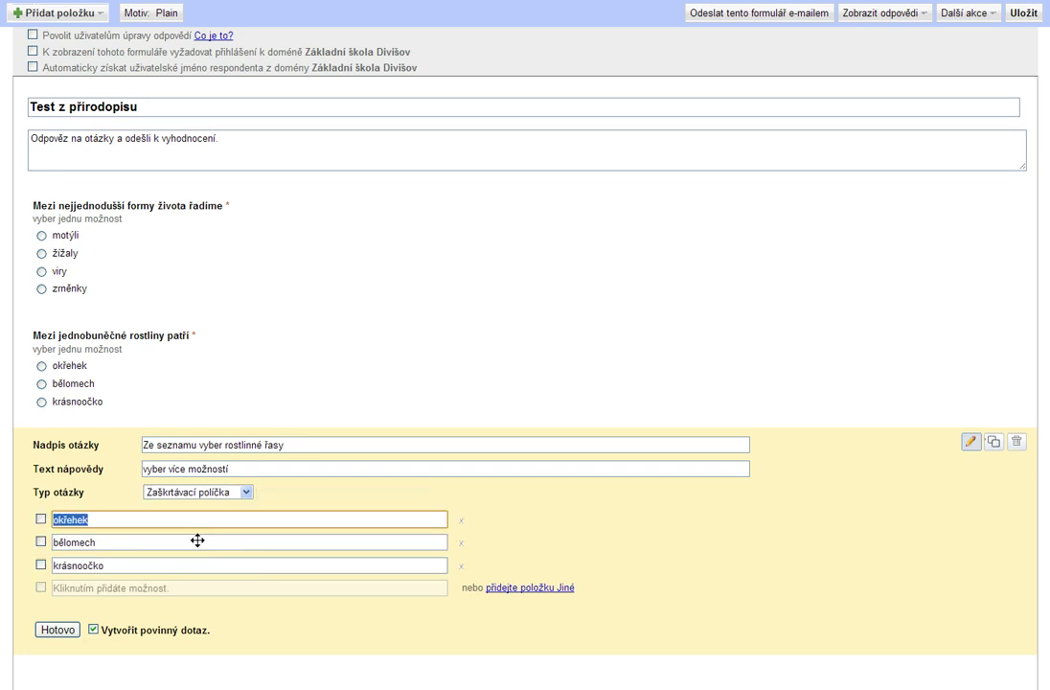
Replace the third question's options bělomech and krásnoočko with šroubatka and žlabatka
left_click(61, 542)
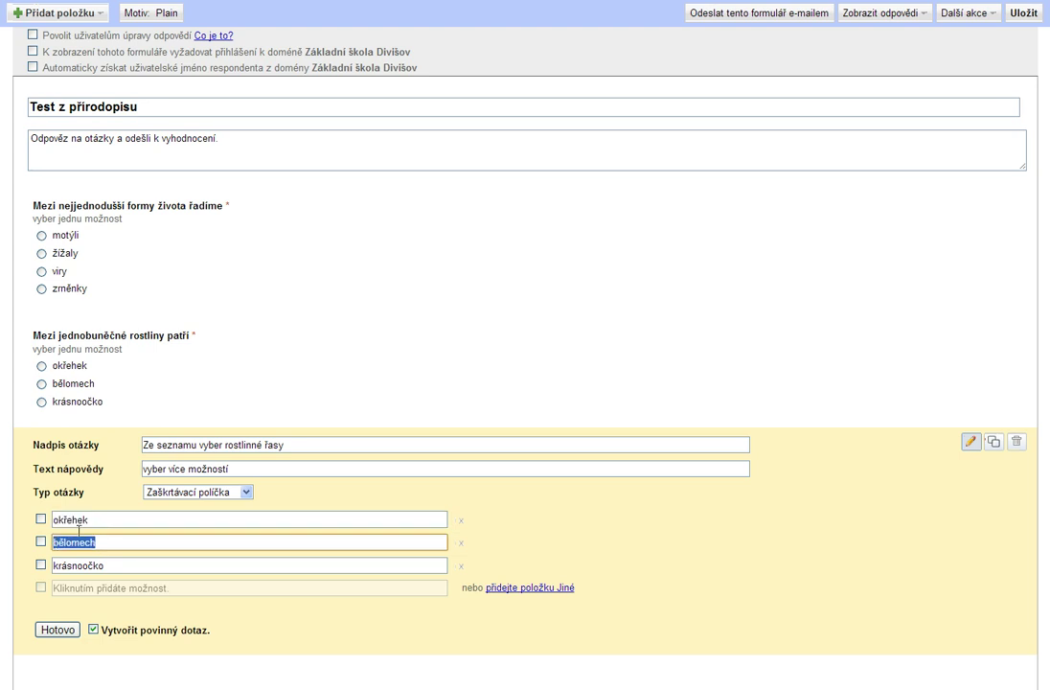
type("šroubatka")
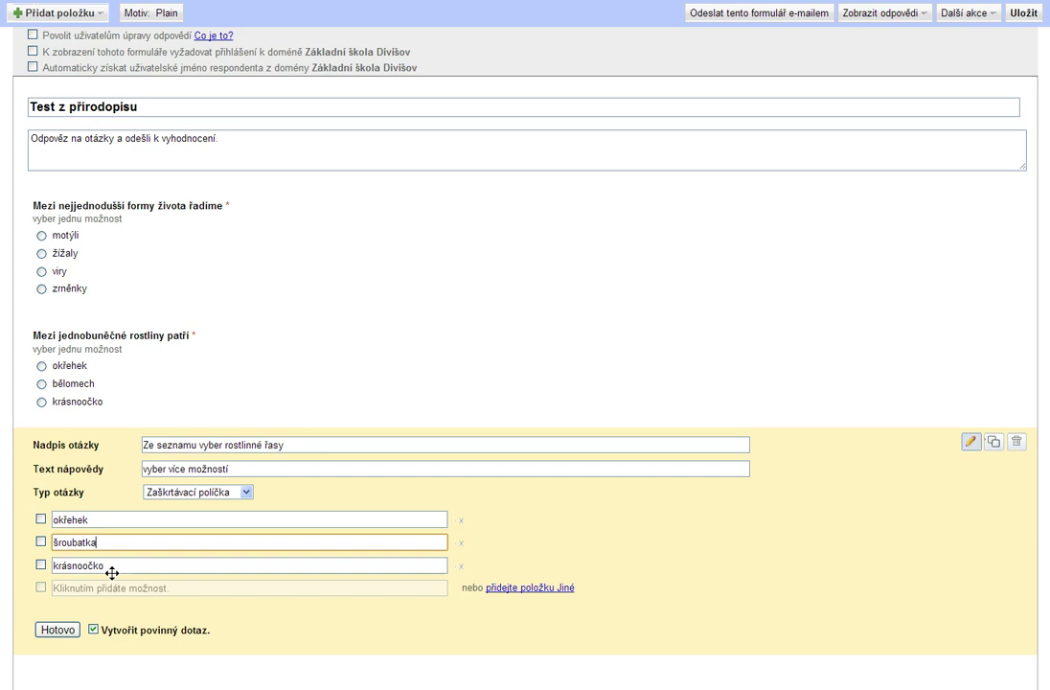
left_click_drag(107, 566, 44, 565)
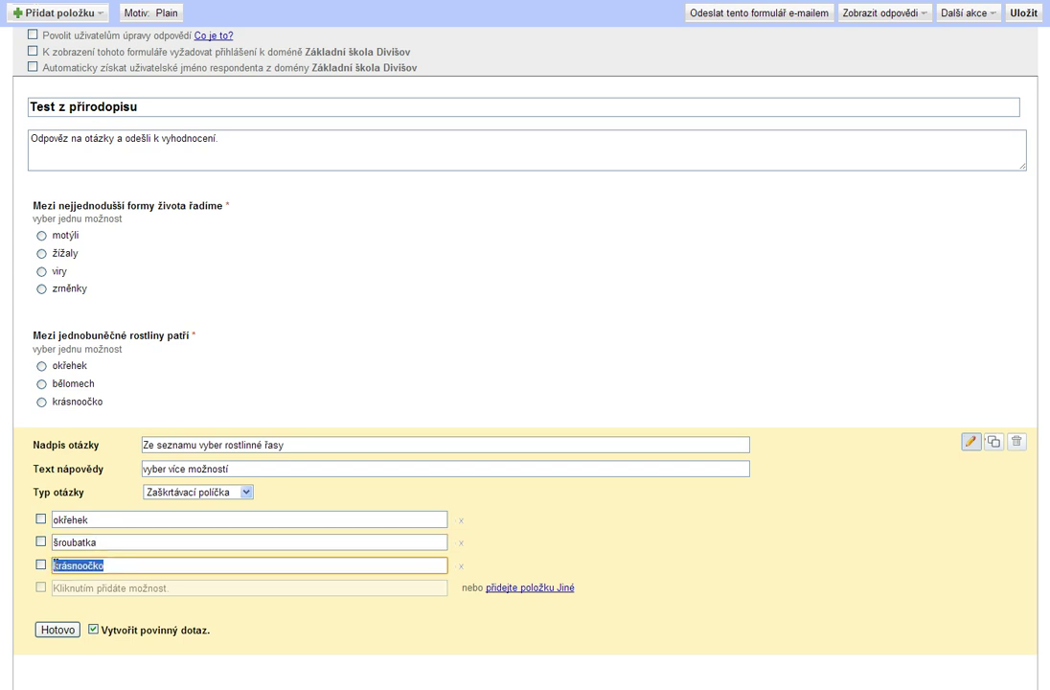
type("žlabažt")
key("BackSpace")
key("BackSpace")
type("tka")
Add the options rozsivka and škrkavka to the third question and finish editing it
left_click(42, 591)
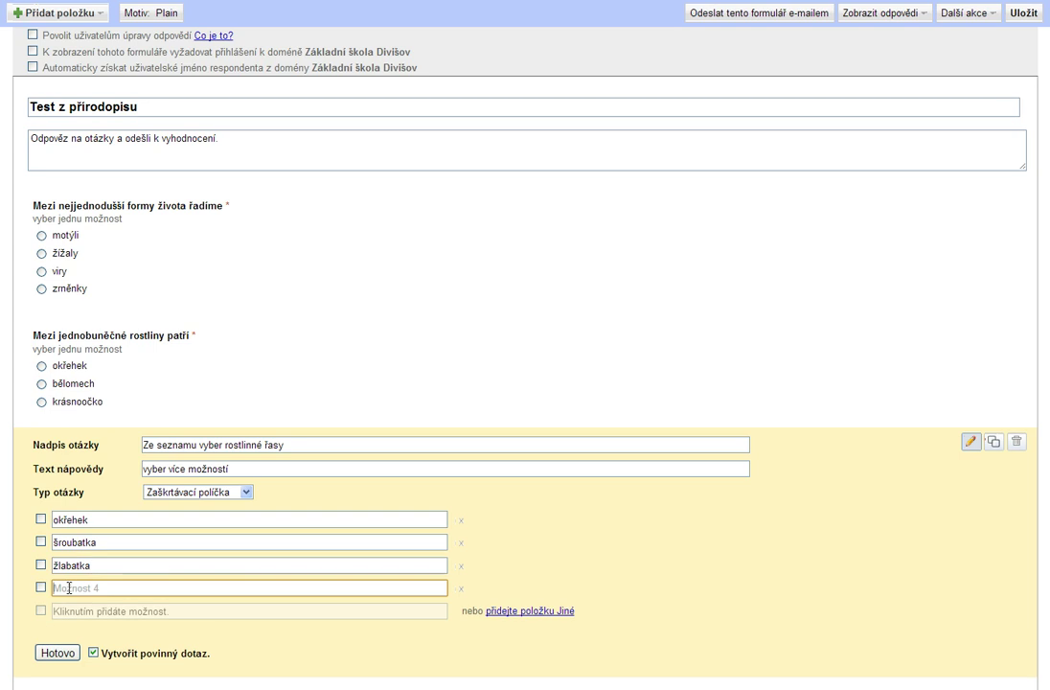
type("rozsivka")
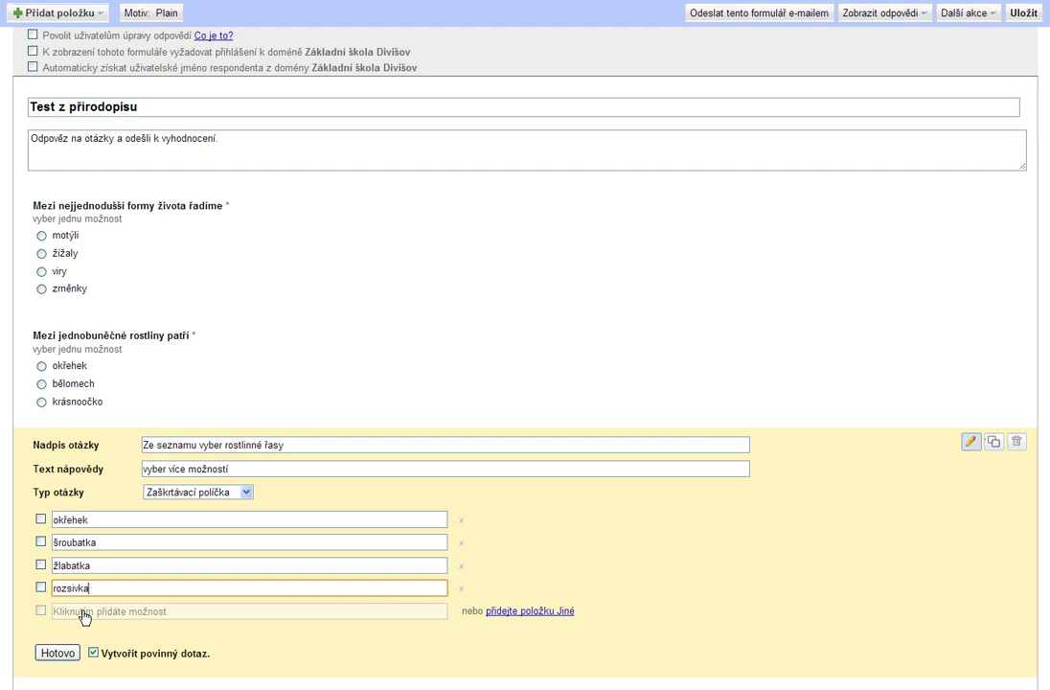
left_click(85, 616)
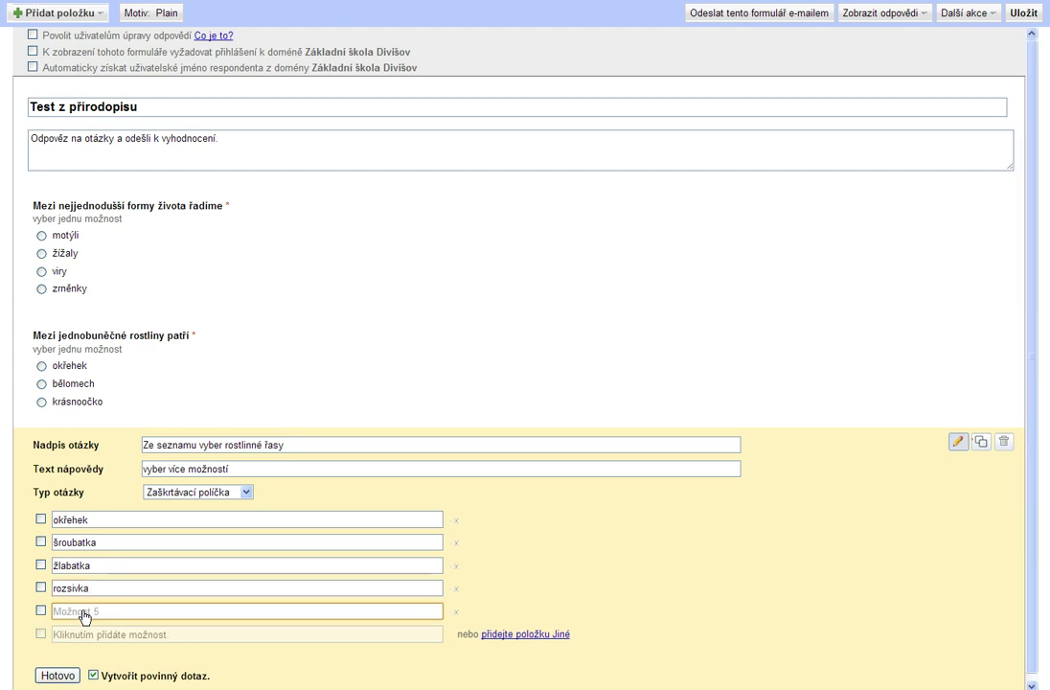
type("škrkavka")
left_click(58, 675)
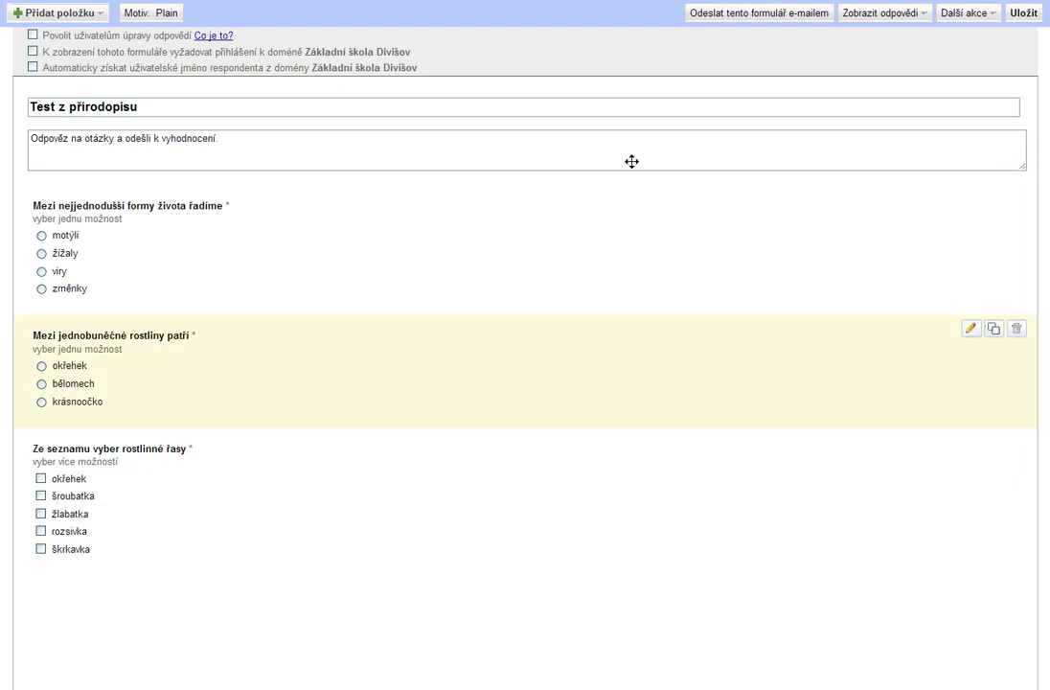
Require sign-in to the Základní škola Divišov domain, collect respondents' usernames automatically, and allow users to edit their responses
left_click(33, 53)
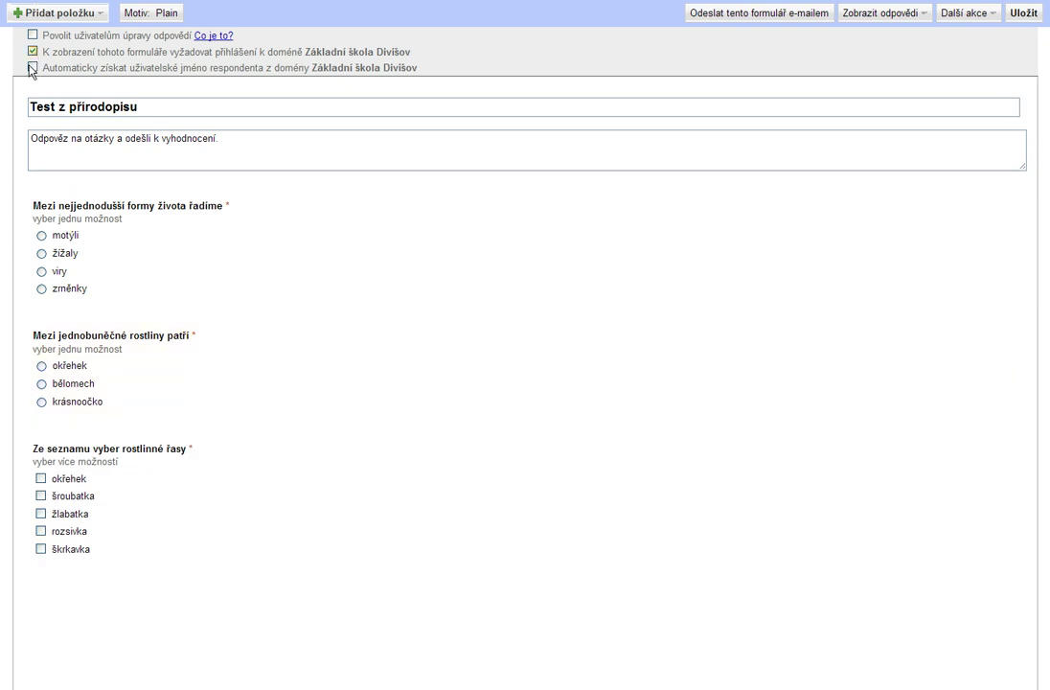
left_click(32, 68)
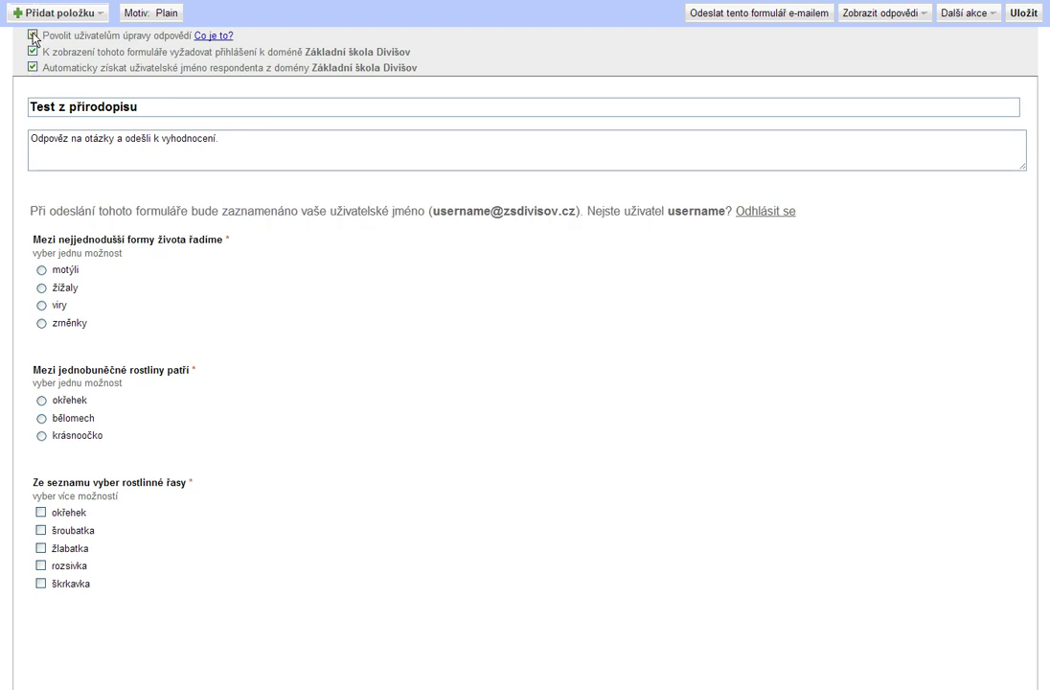
left_click(33, 35)
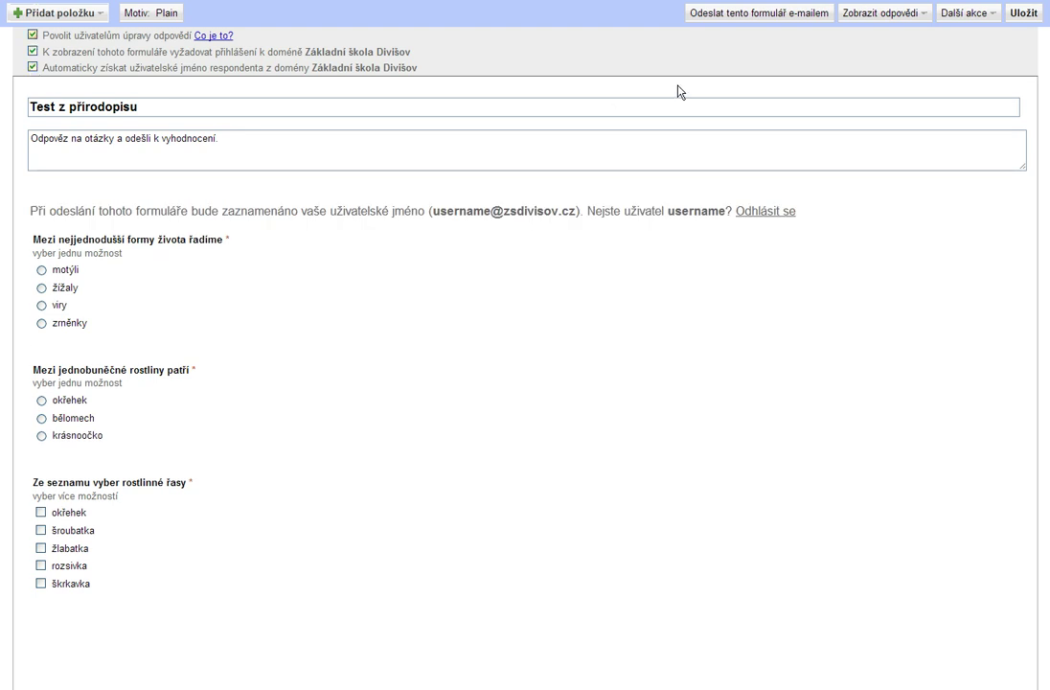
Change the form's confirmation message to "Děkuji za vyplnění testu, výsledky byly odeslány ke kontrole."
left_click(993, 15)
left_click(990, 50)
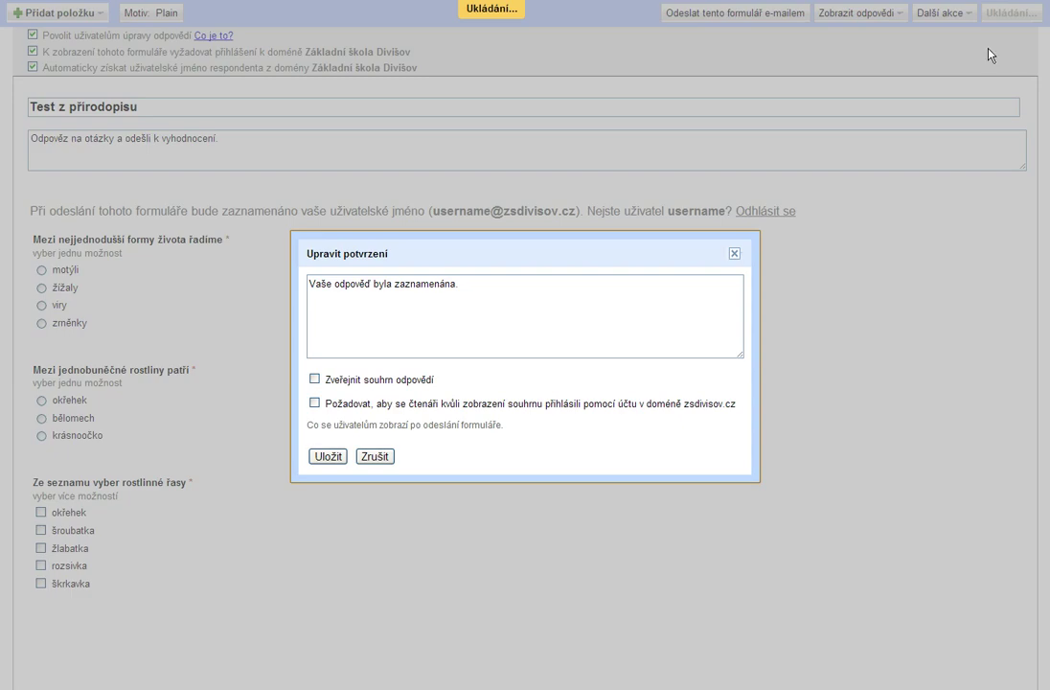
left_click_drag(459, 284, 293, 284)
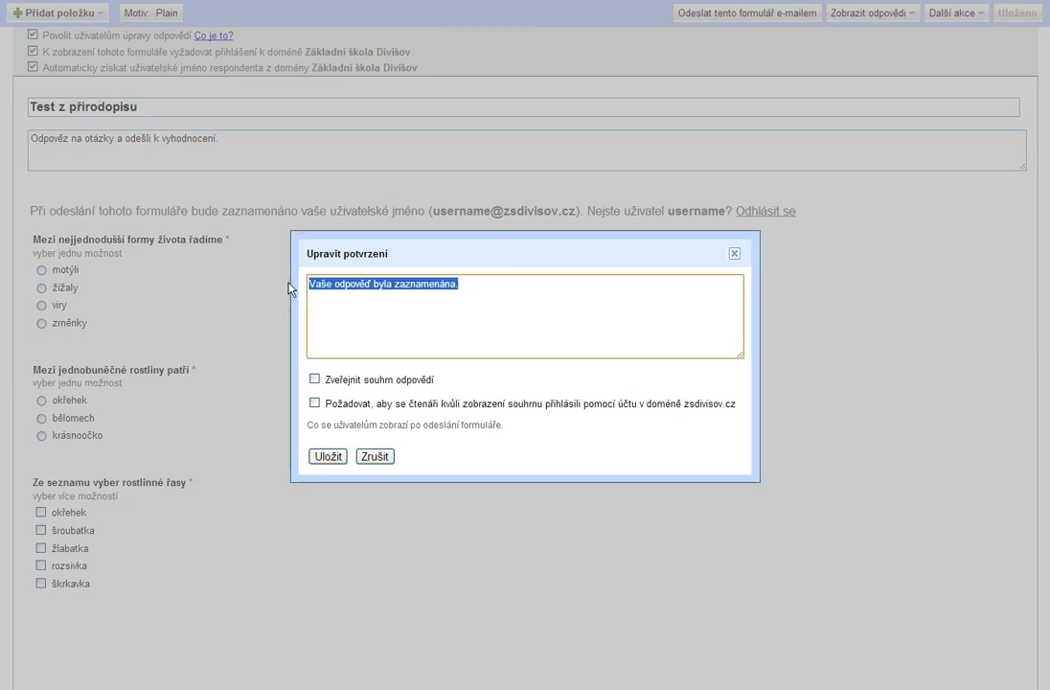
type("Děkuj")
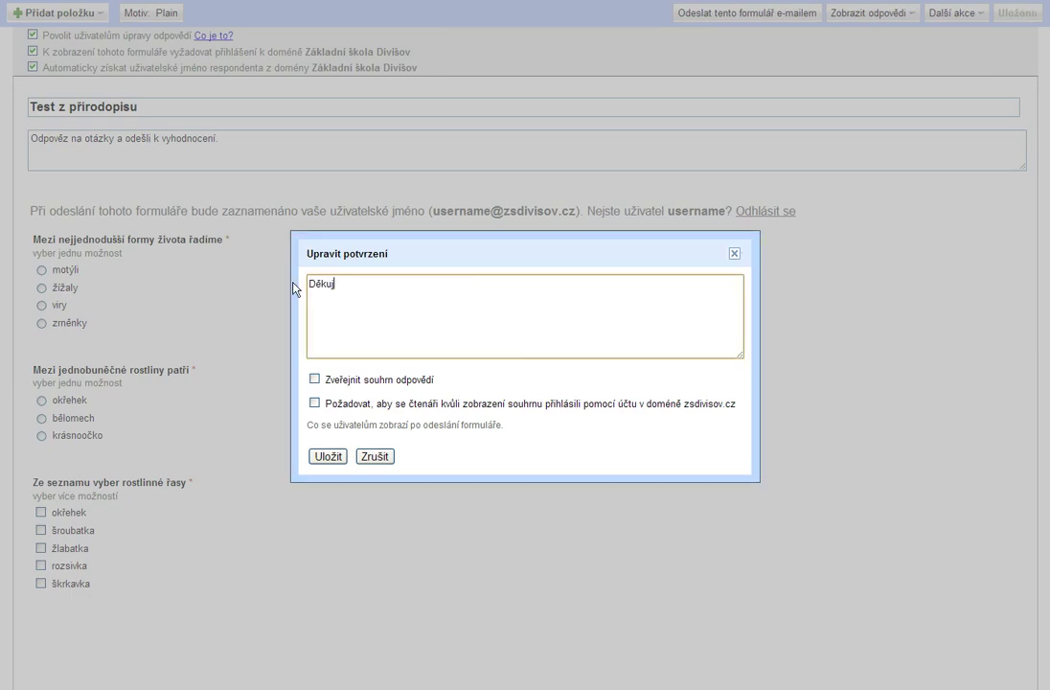
type("i za vy")
type("plnění te")
type("stu.")
key("BackSpace")
type(", ")
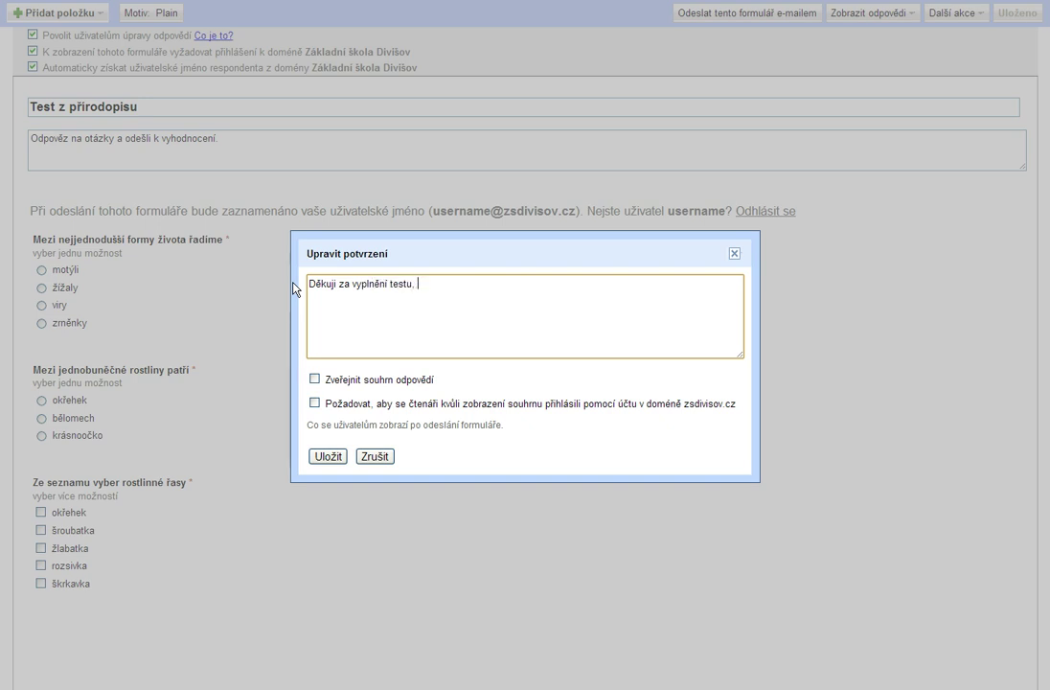
type("výsledky b")
type("yly odeslány k")
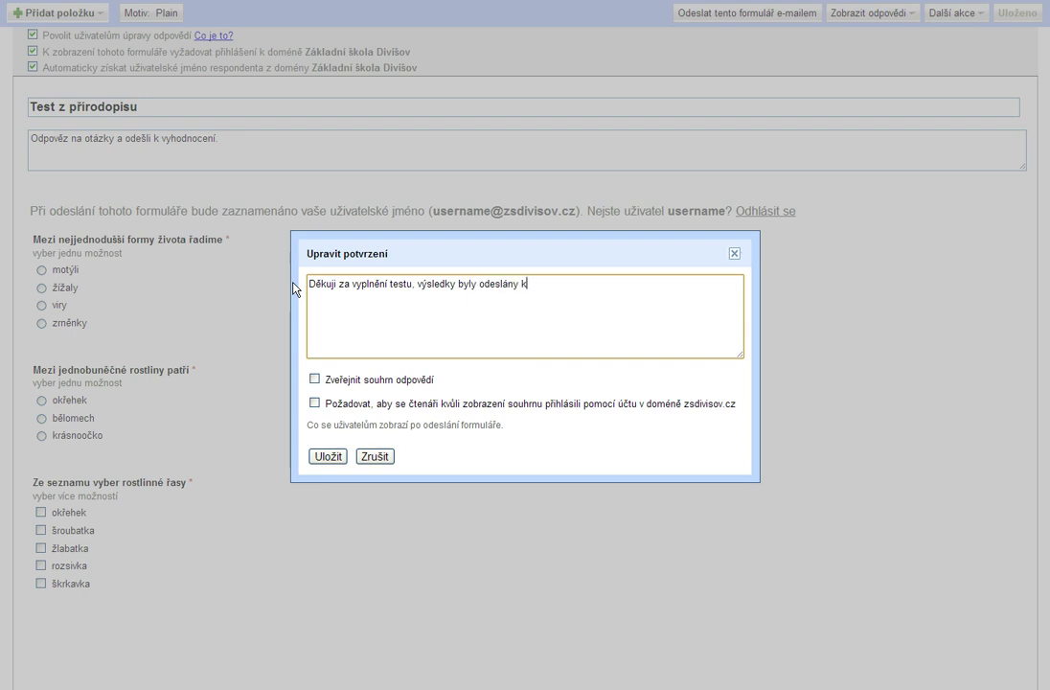
type("e kontrole.")
Adjust the confirmation's options for publishing the response summary and requiring a zsdivisov.cz account to view it, and save the confirmation
left_click(315, 380)
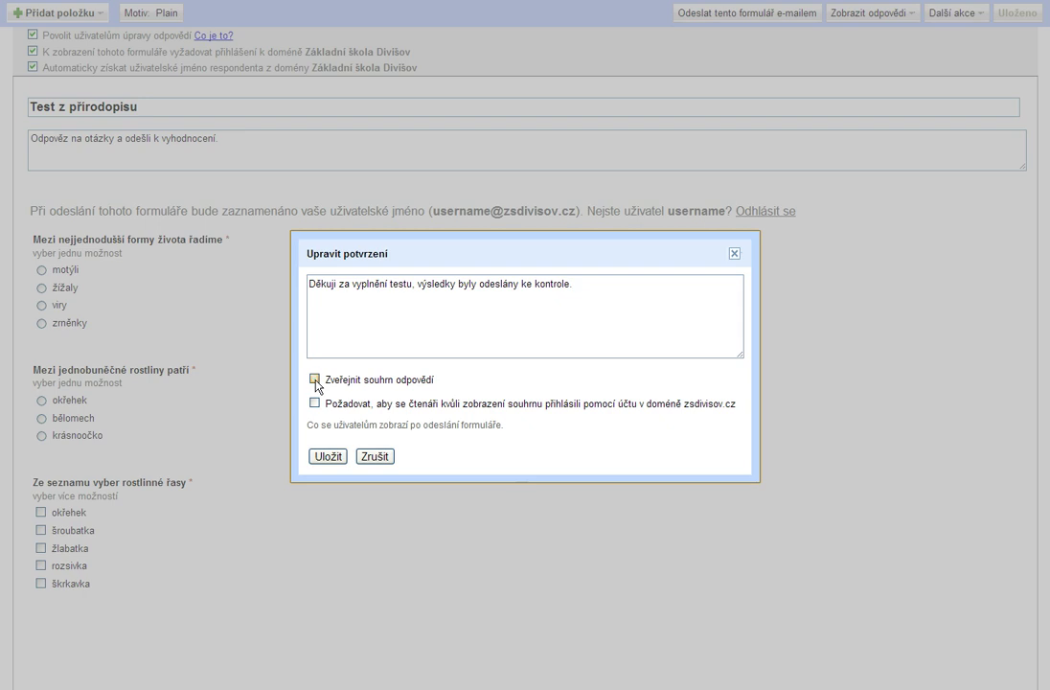
left_click(314, 402)
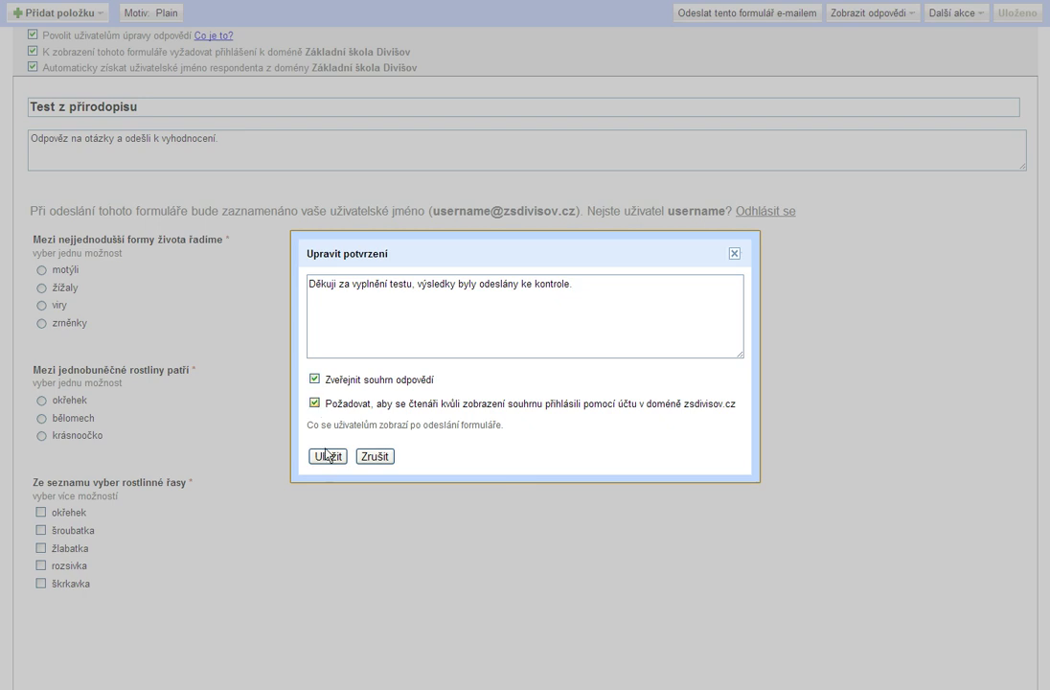
left_click(318, 381)
left_click(315, 403)
left_click(316, 380)
left_click(329, 457)
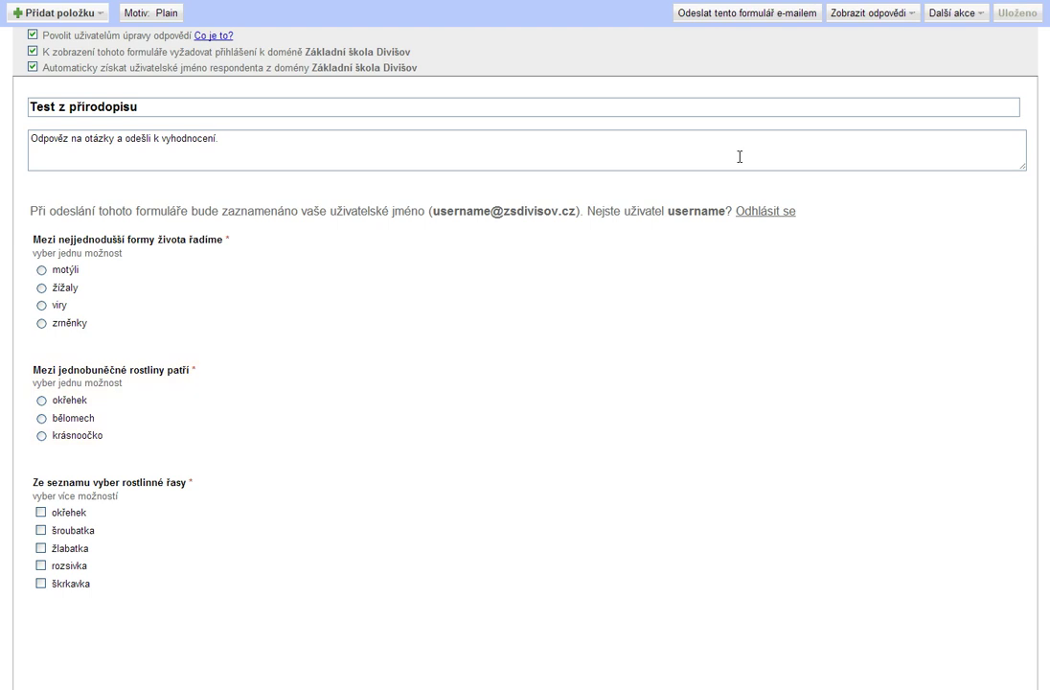
E-mail the form to the contact group Zelená, with the subject "Test z přírodopisu" and the form included in the message
left_click(772, 17)
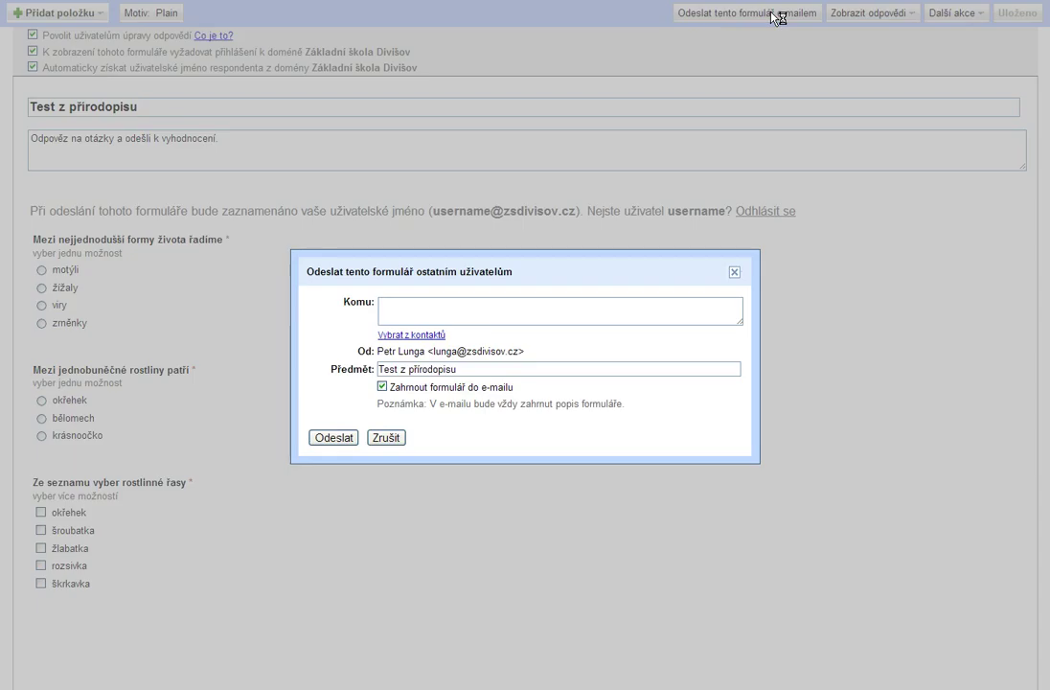
left_click(446, 303)
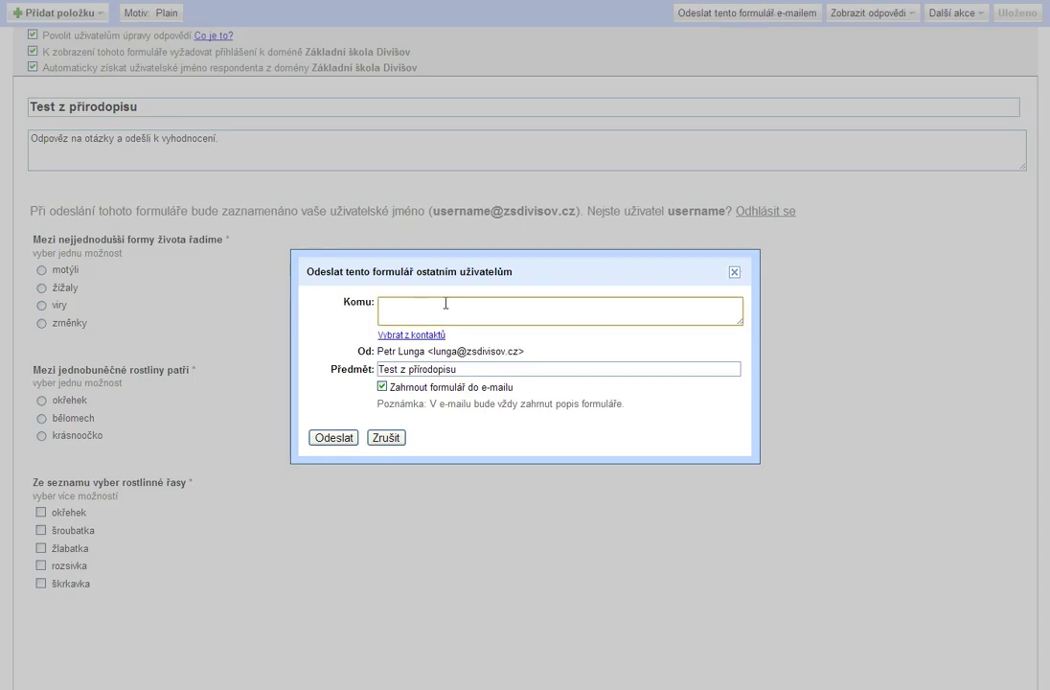
type("zele")
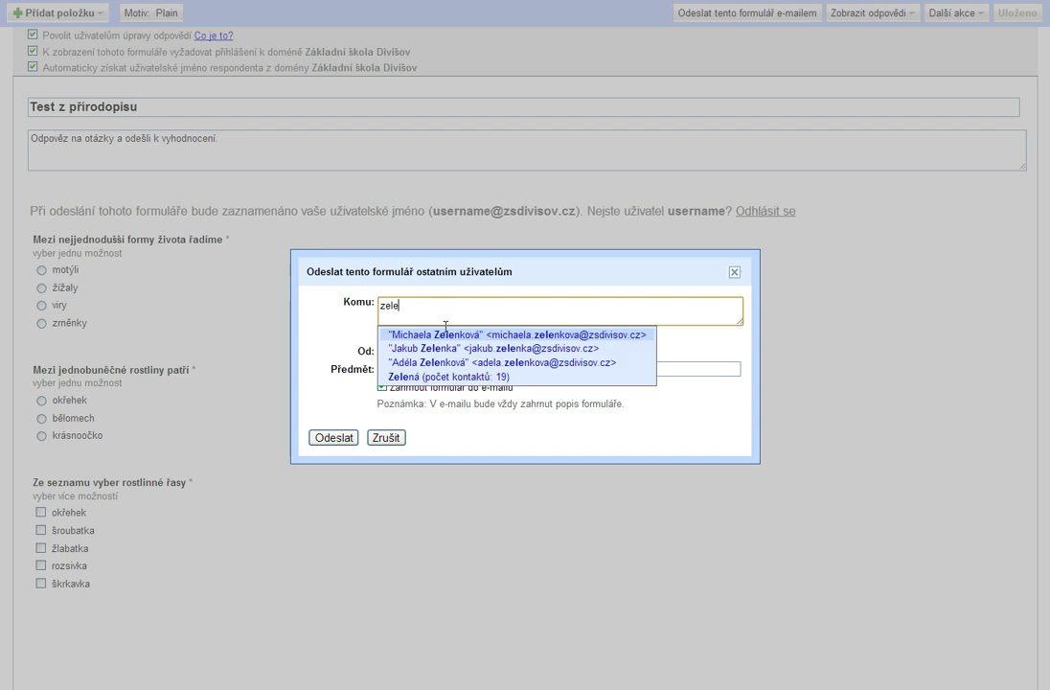
left_click(448, 376)
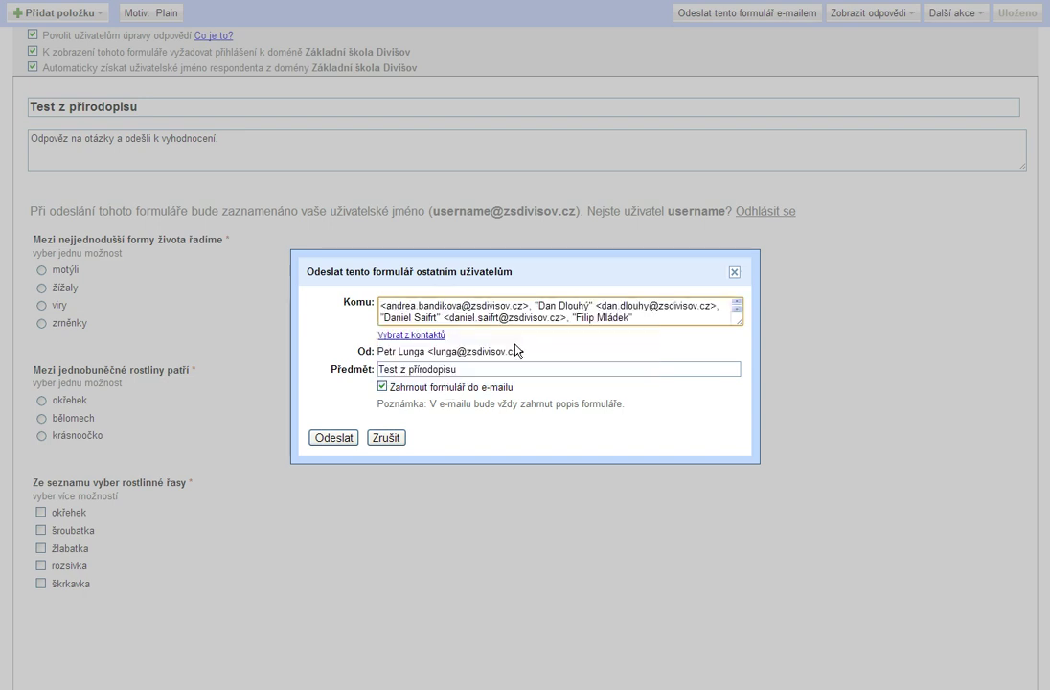
left_click(349, 443)
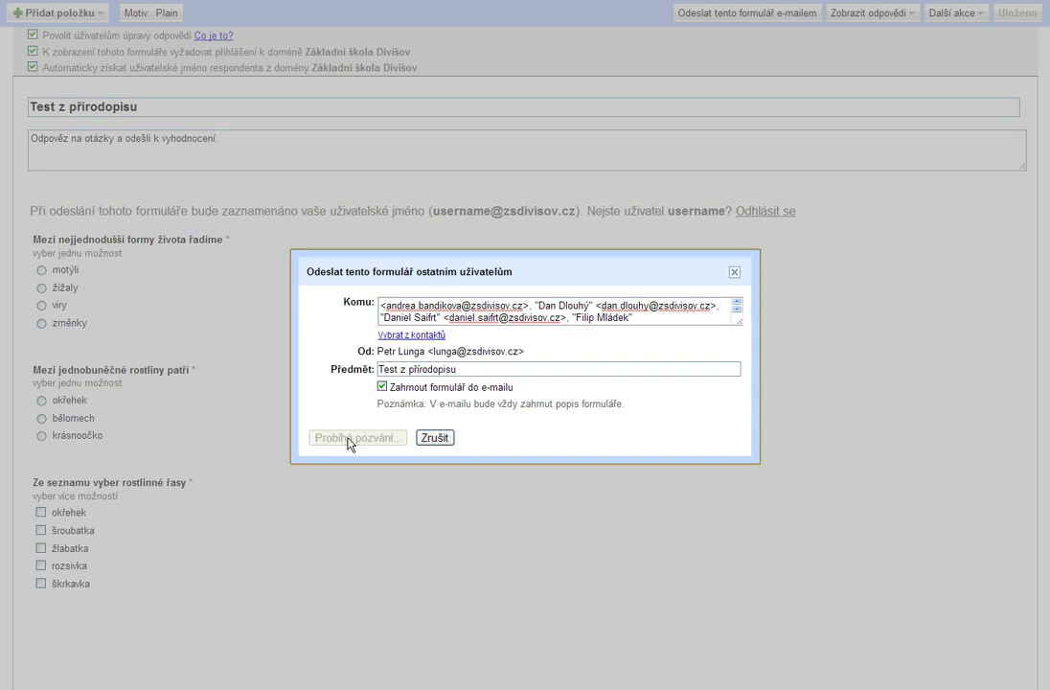